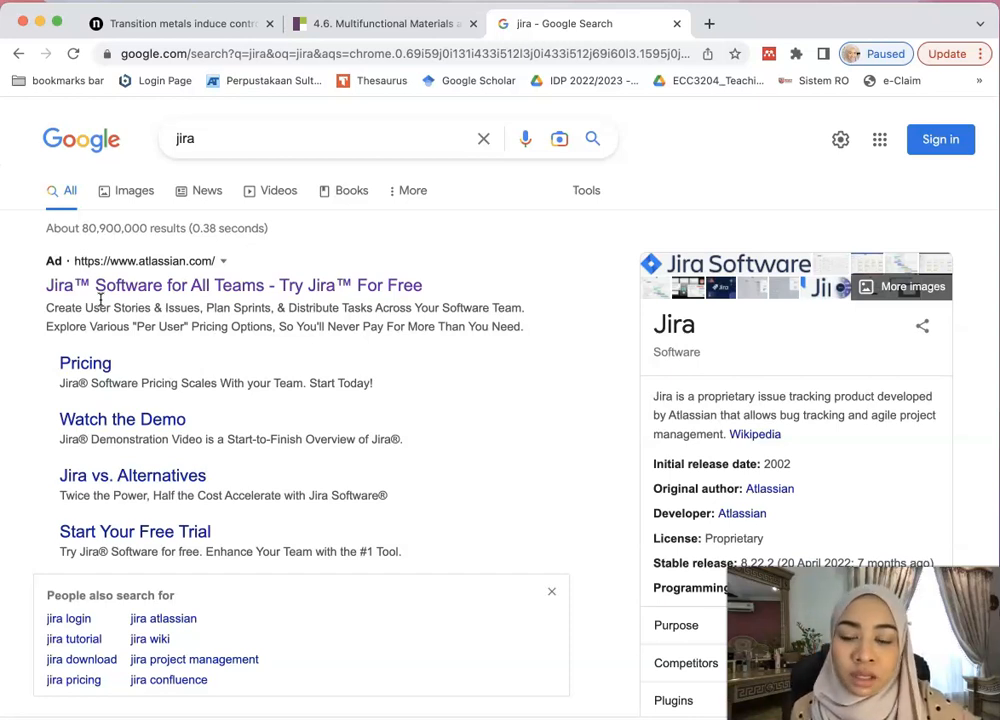
- Open the Jira Software product page and scroll through it
{"action": "left_click", "coordinate": [123, 288]}
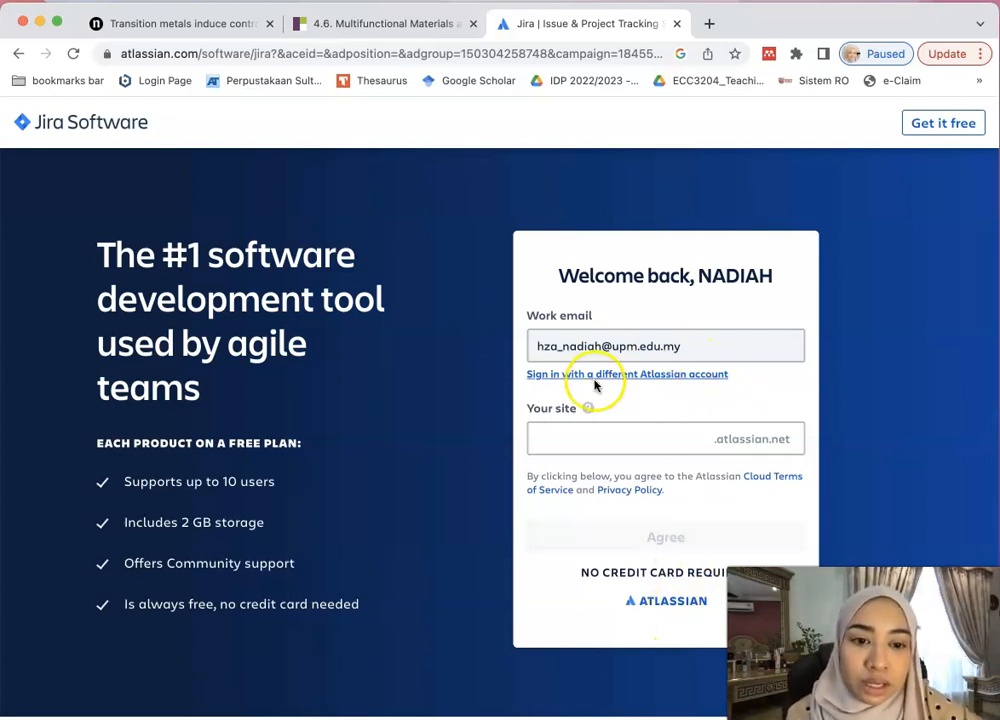
{"action": "scroll", "coordinate": [644, 380], "scroll_direction": "down", "scroll_amount": 4}
{"action": "scroll", "coordinate": [644, 381], "scroll_direction": "down", "scroll_amount": 20}
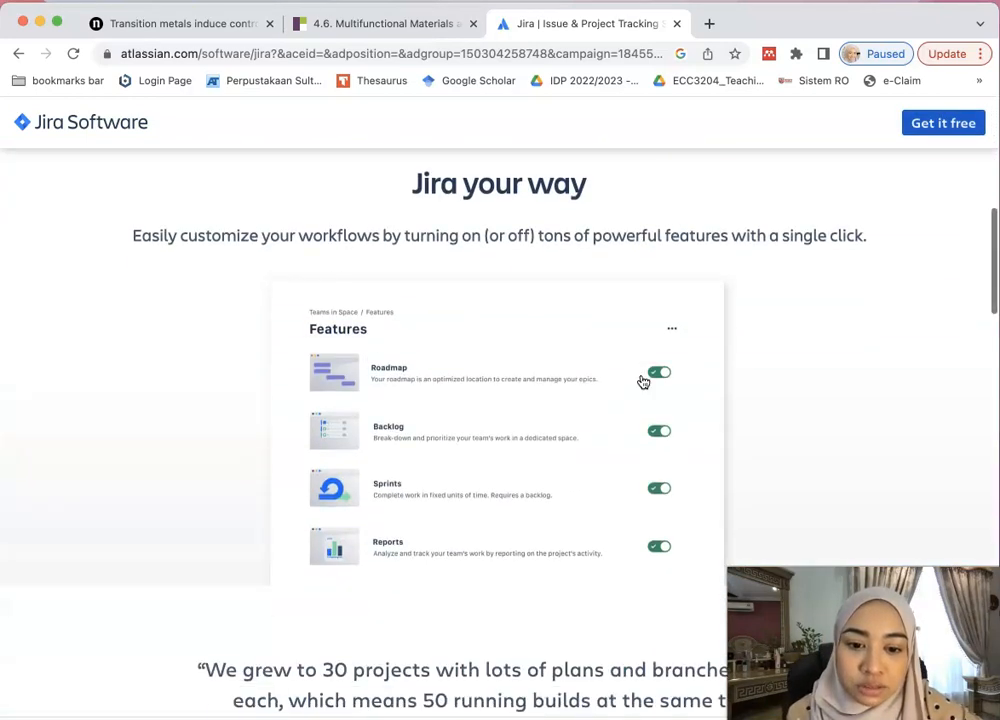
{"action": "scroll", "coordinate": [643, 382], "scroll_direction": "down", "scroll_amount": 20}
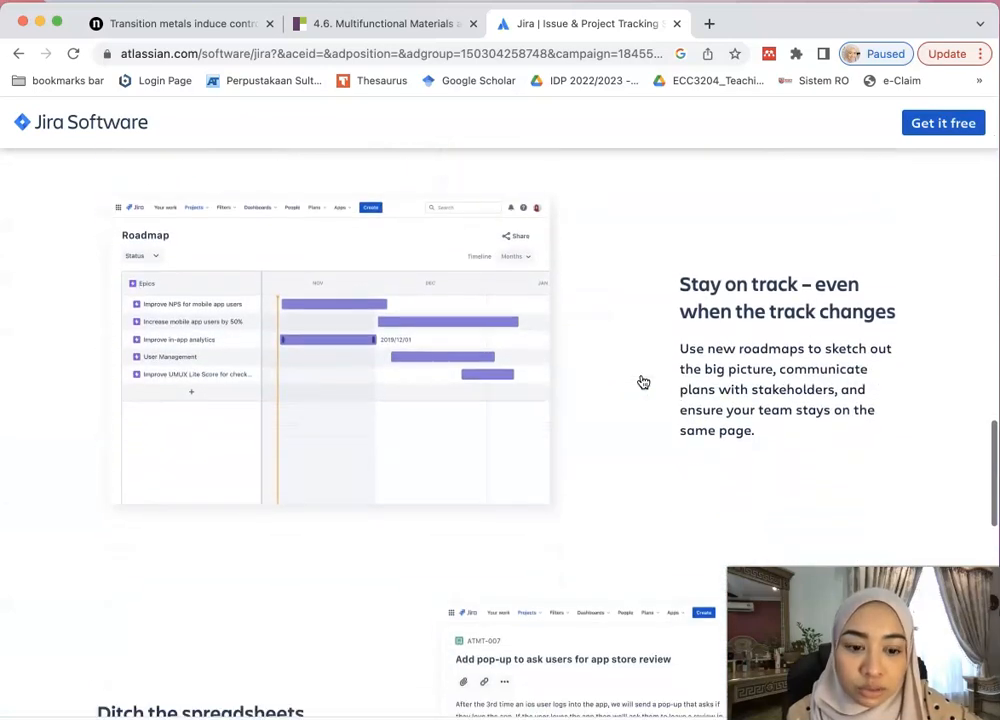
{"action": "scroll", "coordinate": [643, 382], "scroll_direction": "up", "scroll_amount": 20}
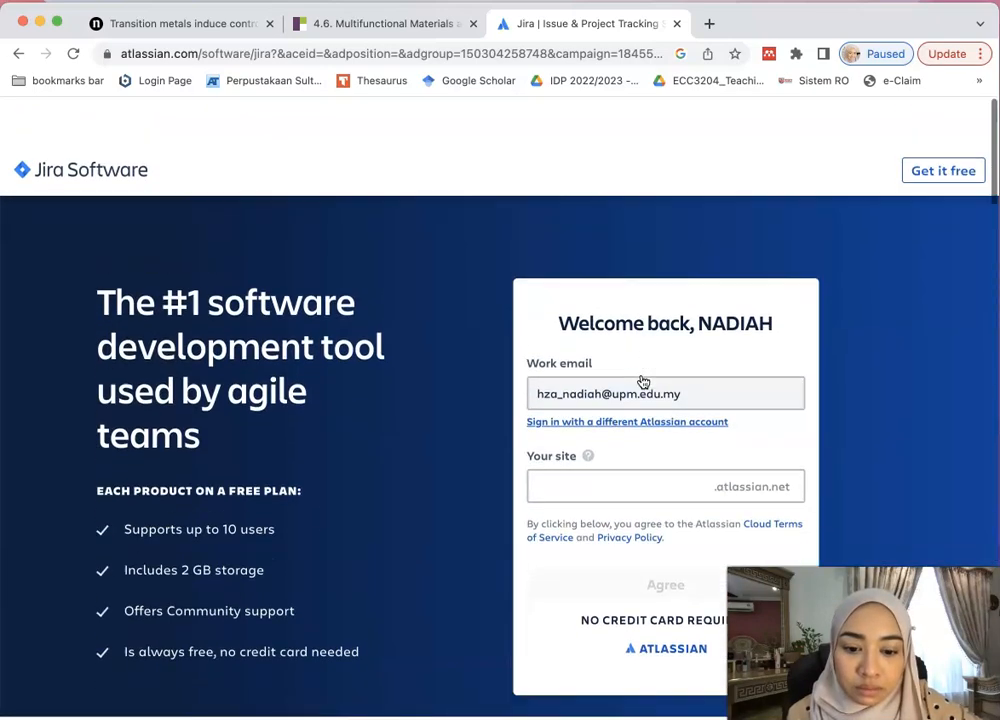
{"action": "left_click", "coordinate": [566, 340]}
- Search the web for 'login jira' and follow the link to log in to the Atlassian account
{"action": "left_click", "coordinate": [478, 50]}
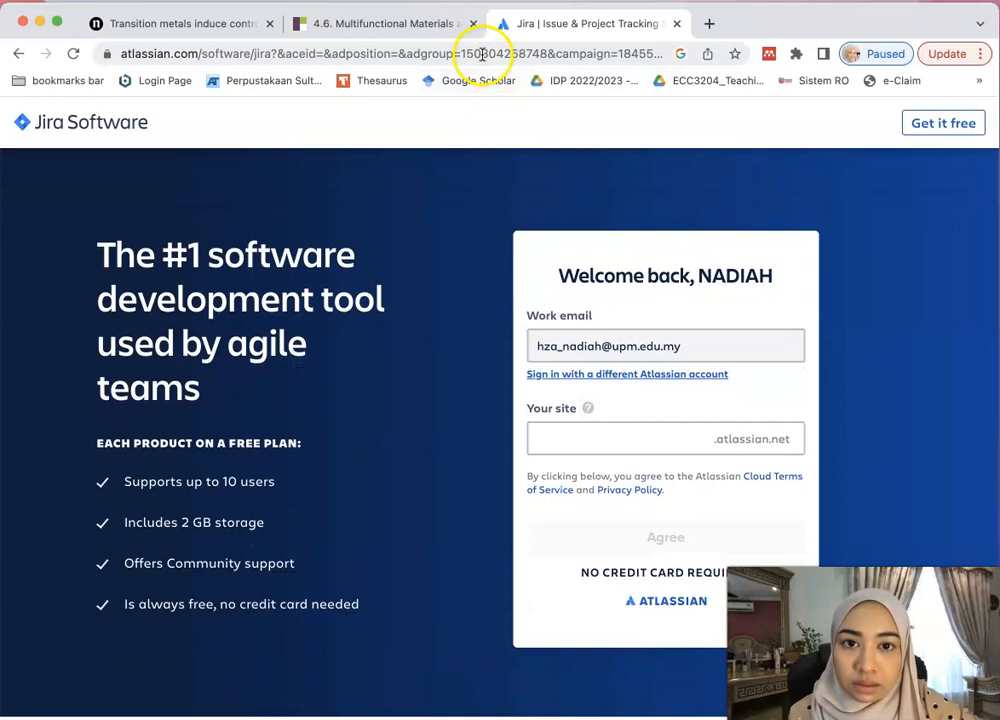
{"action": "type", "text": "login jira"}
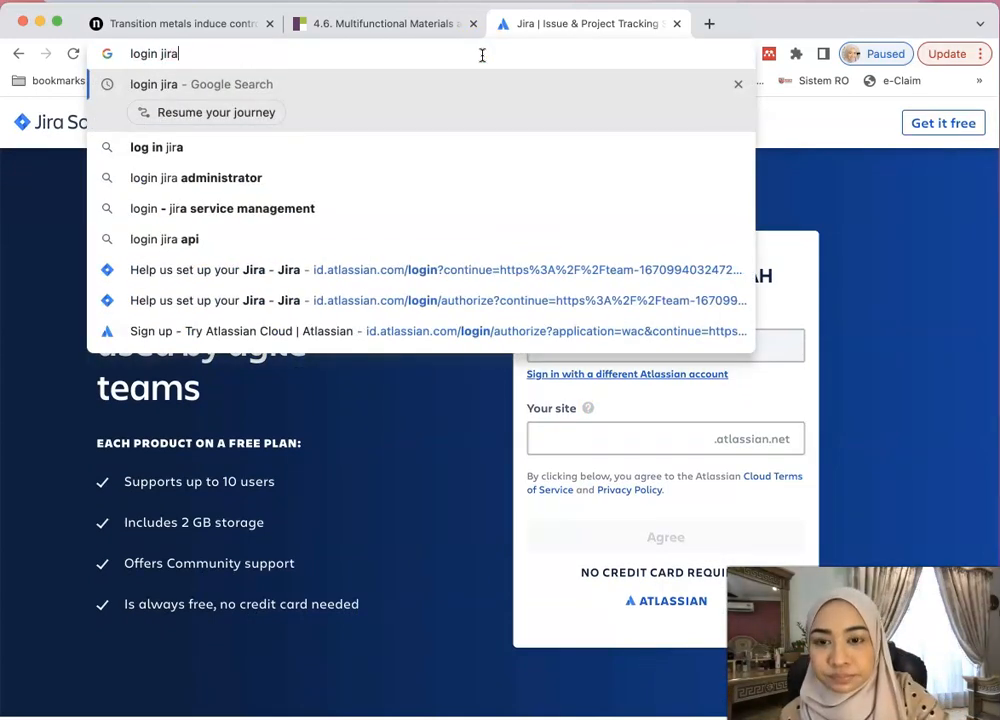
{"action": "key", "text": "Return"}
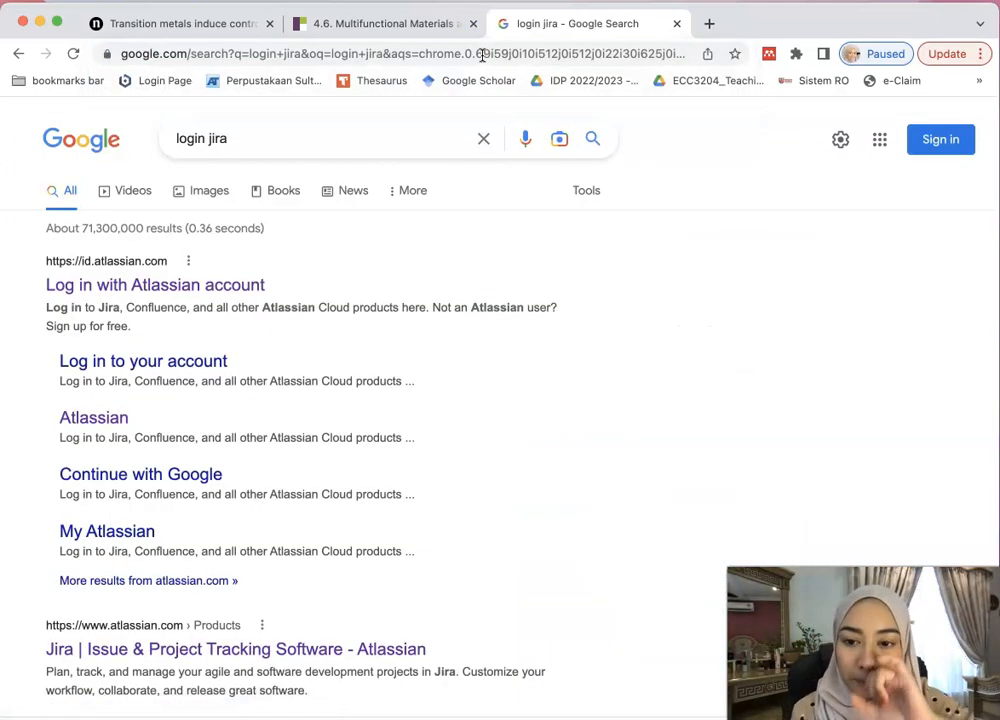
{"action": "left_click", "coordinate": [159, 369]}
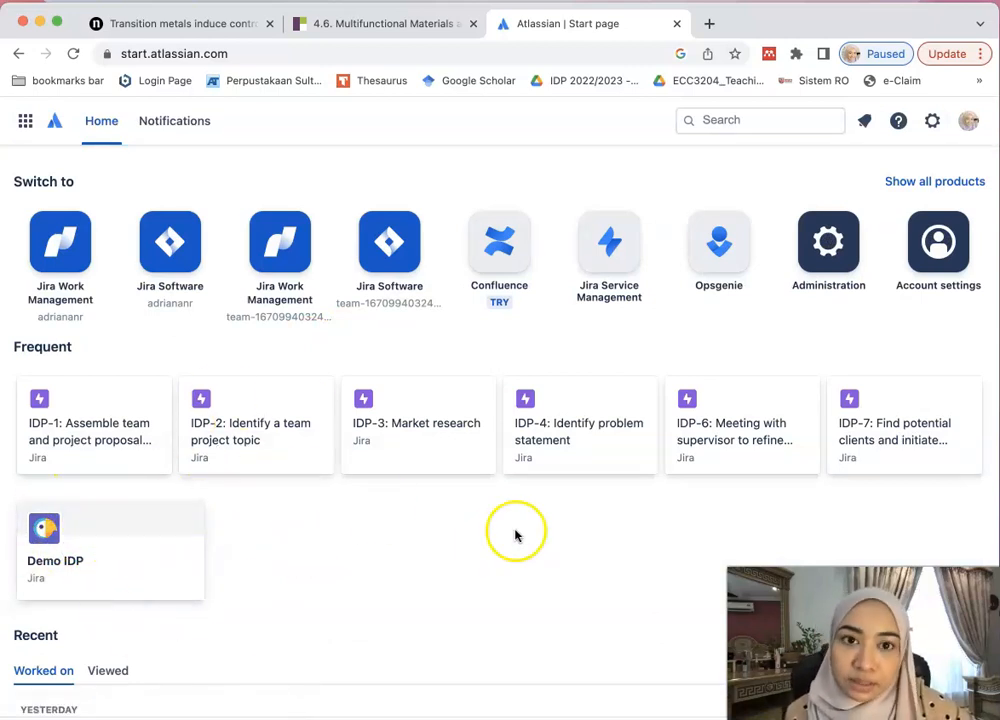
- Tile the Word JIRA guide beside the browser and scroll to the Figure 1 Jira setup screenshot
{"action": "key", "text": "ctrl+Up"}
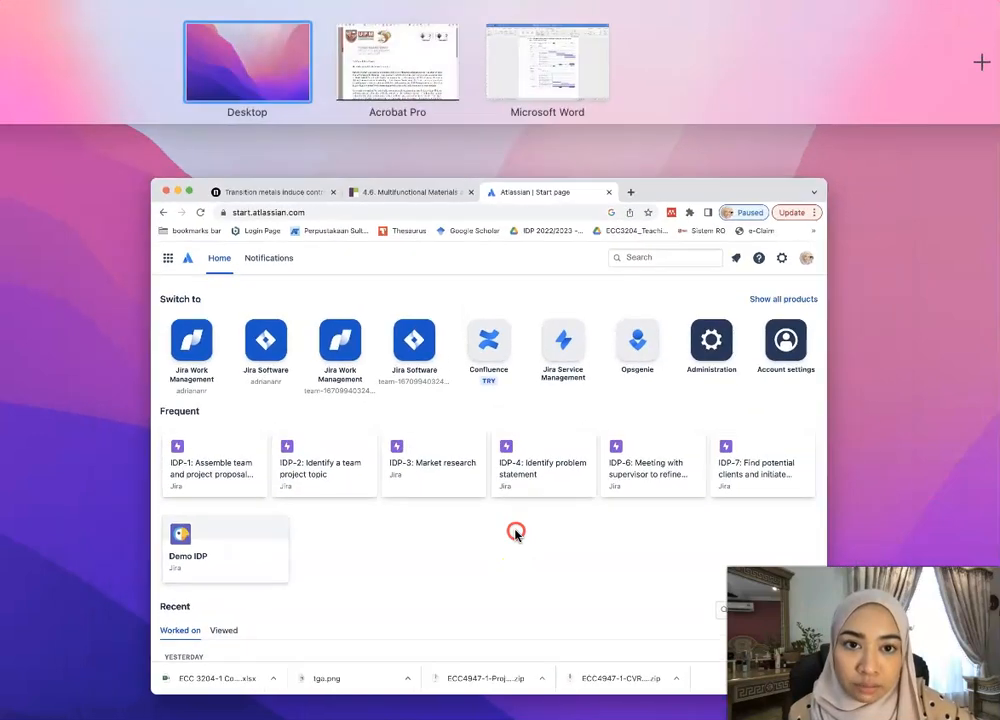
{"action": "key", "text": "ctrl+Right"}
{"action": "key", "text": "ctrl+Right"}
{"action": "left_click", "coordinate": [549, 395]}
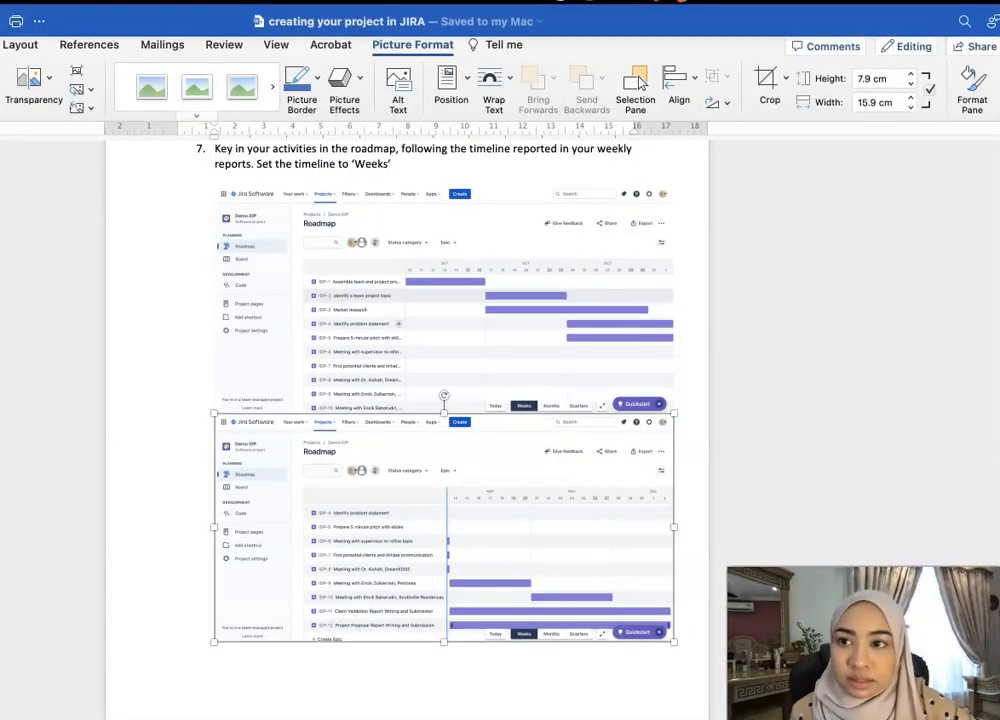
{"action": "key", "text": "ctrl+Right"}
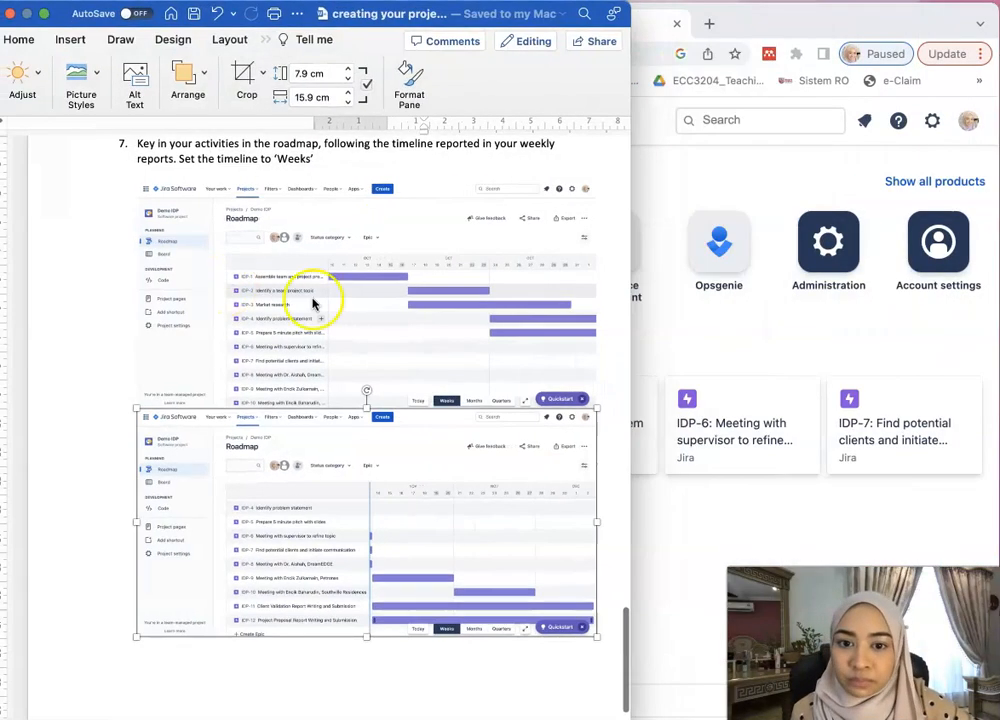
{"action": "scroll", "coordinate": [497, 432], "scroll_direction": "up", "scroll_amount": 20}
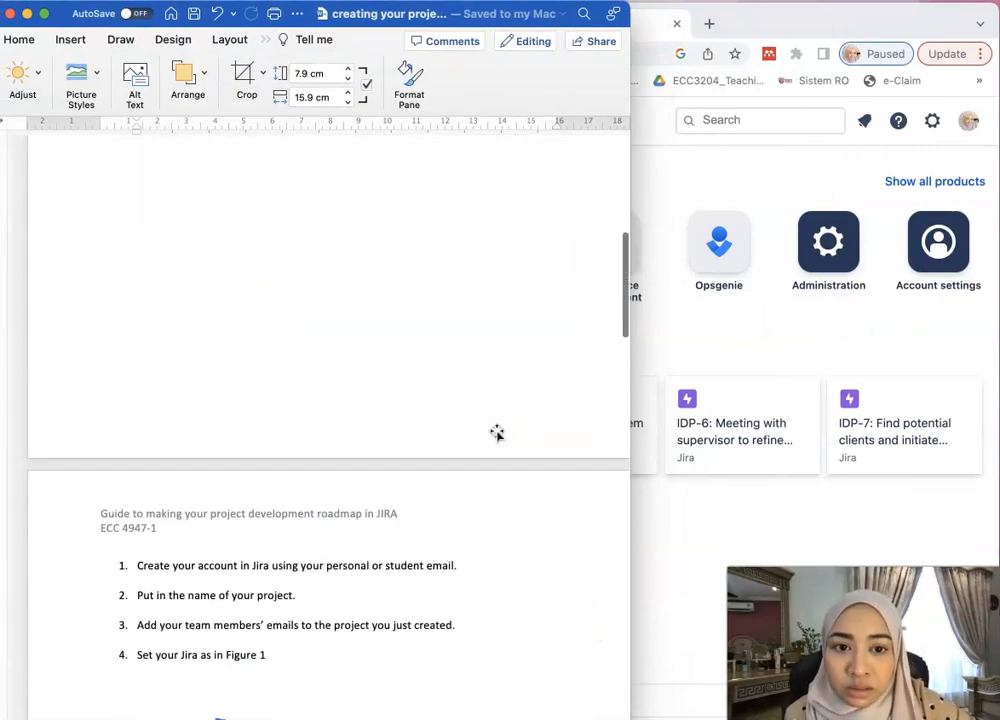
{"action": "scroll", "coordinate": [497, 432], "scroll_direction": "down", "scroll_amount": 5}
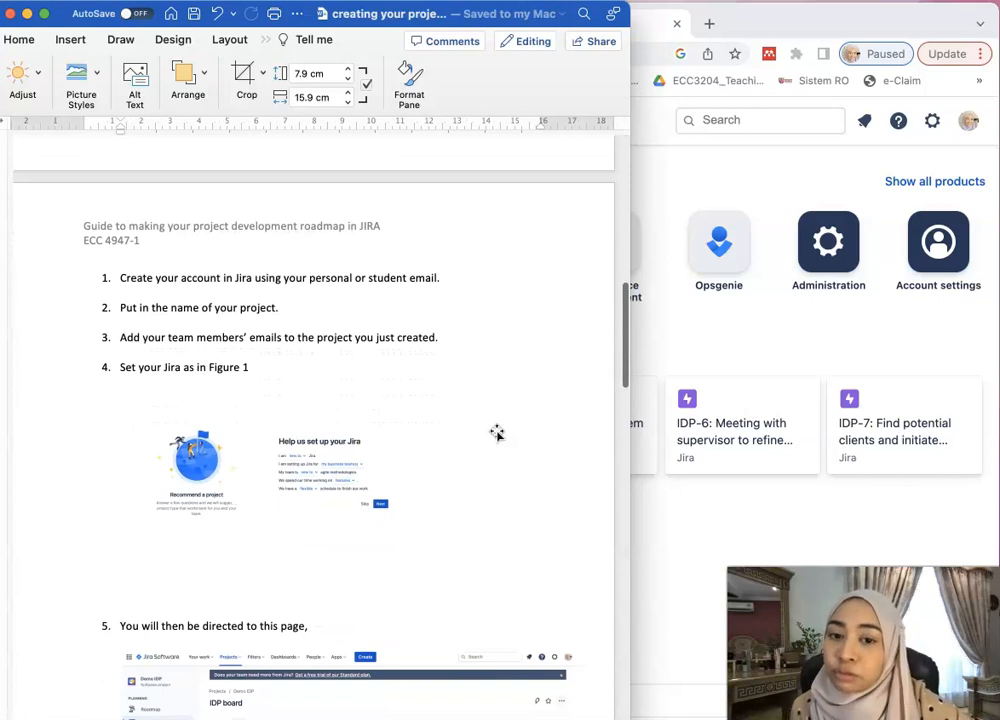
{"action": "scroll", "coordinate": [497, 432], "scroll_direction": "down", "scroll_amount": 3}
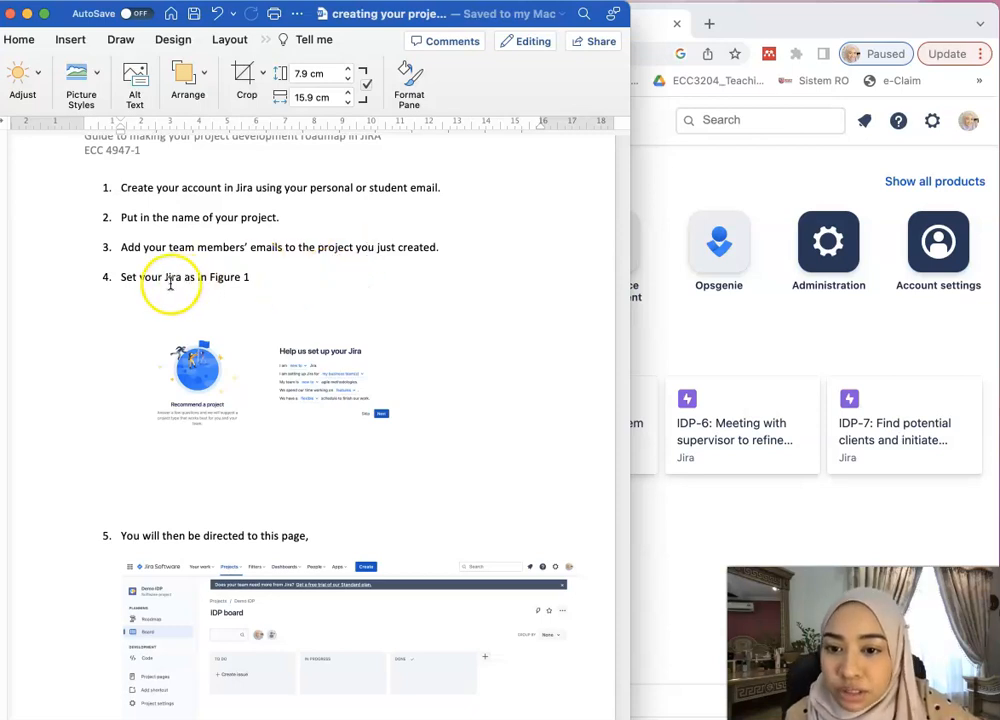
{"action": "scroll", "coordinate": [272, 371], "scroll_direction": "up", "scroll_amount": 2}
{"action": "scroll", "coordinate": [272, 371], "scroll_direction": "up", "scroll_amount": 5}
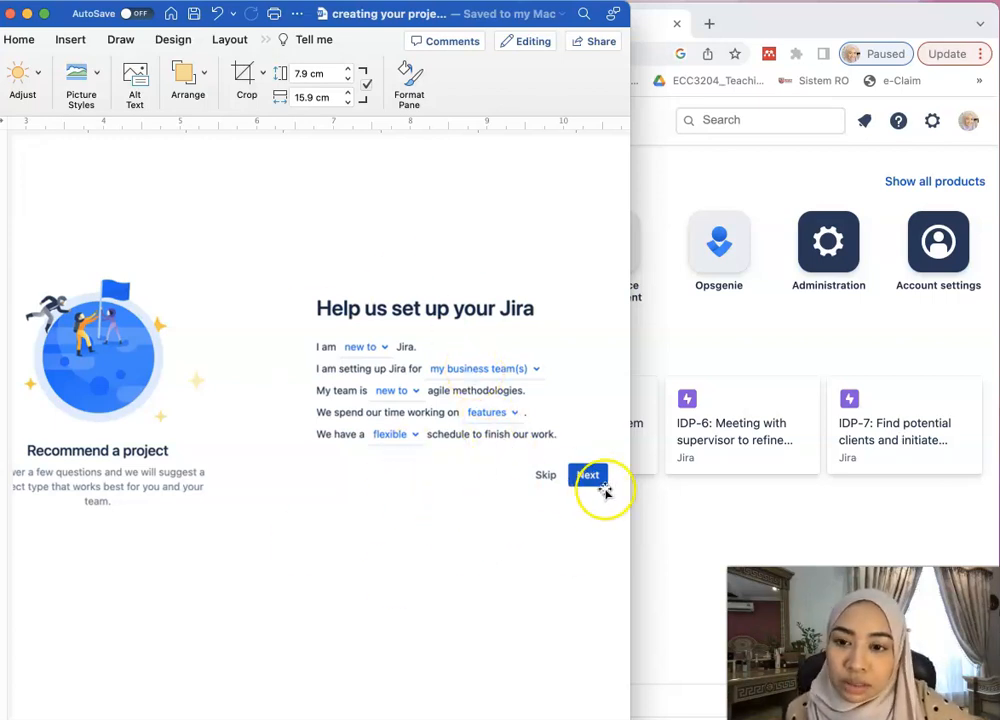
- Scroll the Word guide to step 5's IDP board figure and drag the window down to uncover the browser
{"action": "scroll", "coordinate": [492, 425], "scroll_direction": "down", "scroll_amount": 5}
{"action": "scroll", "coordinate": [491, 425], "scroll_direction": "down", "scroll_amount": 5}
{"action": "scroll", "coordinate": [491, 425], "scroll_direction": "down", "scroll_amount": 2}
{"action": "scroll", "coordinate": [488, 425], "scroll_direction": "right", "scroll_amount": 2}
{"action": "scroll", "coordinate": [487, 425], "scroll_direction": "right", "scroll_amount": 2}
{"action": "scroll", "coordinate": [487, 425], "scroll_direction": "up", "scroll_amount": 2}
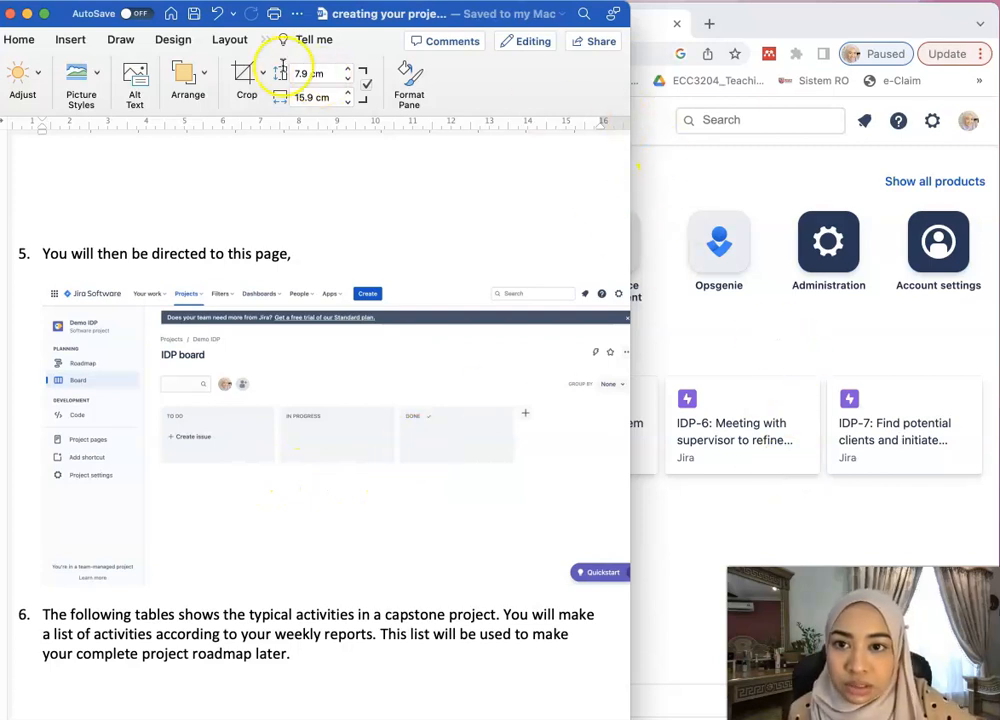
{"action": "left_click_drag", "start_coordinate": [72, 24], "coordinate": [72, 88]}
- Minimize the guide, open the Demo IDP project and go to its Roadmap listing epics IDP-1 to IDP-10
{"action": "left_click", "coordinate": [27, 78]}
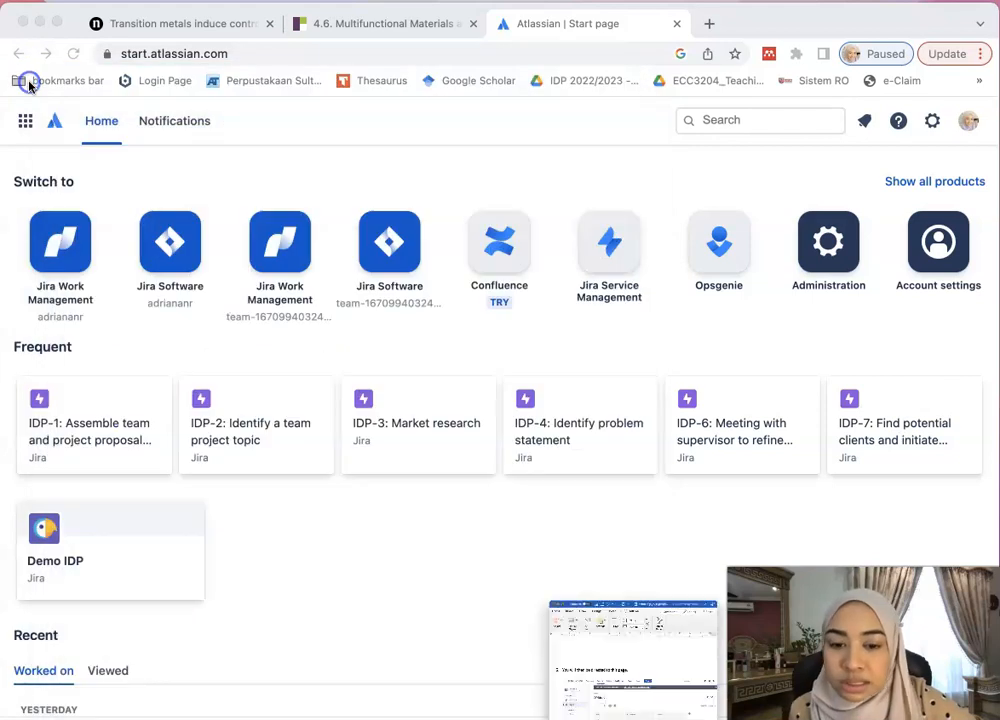
{"action": "left_click", "coordinate": [57, 537]}
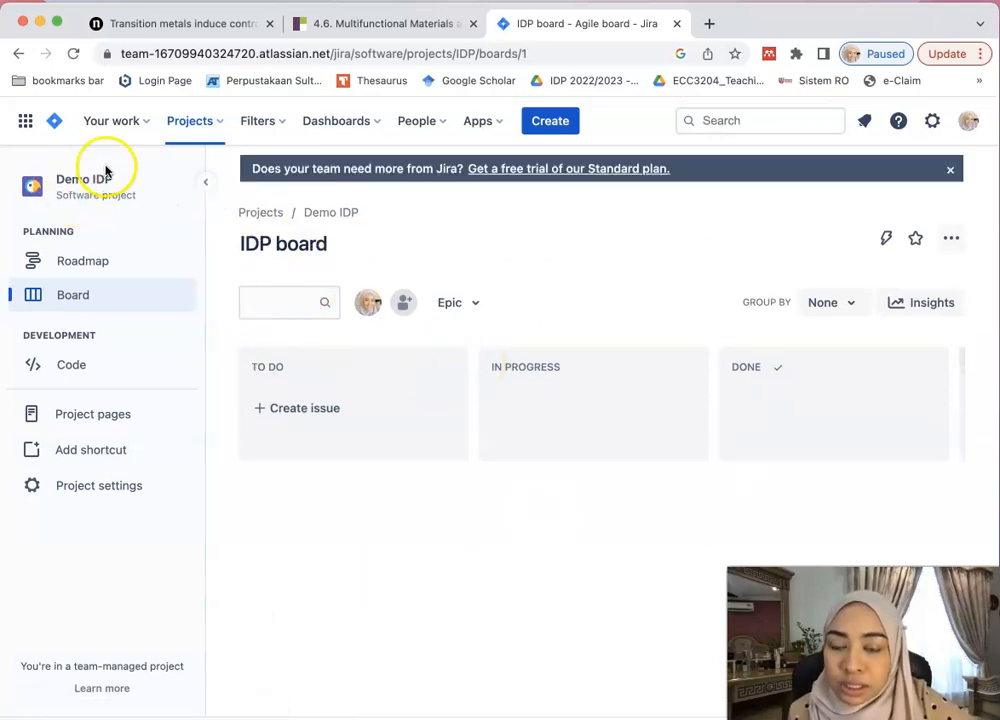
{"action": "left_click", "coordinate": [464, 302]}
{"action": "left_click", "coordinate": [462, 272]}
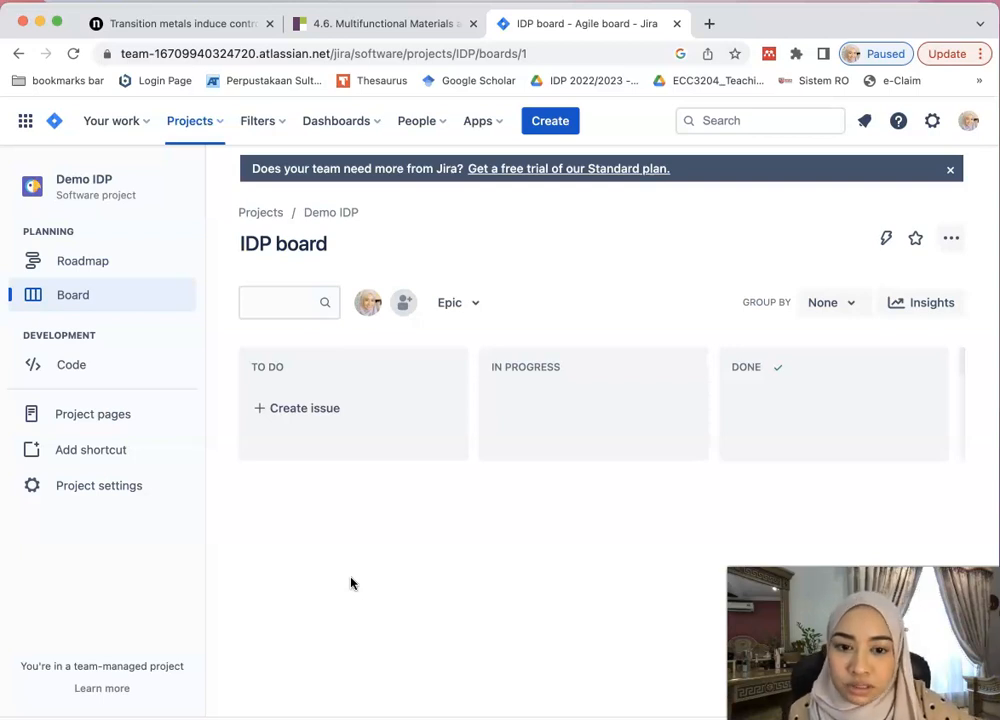
{"action": "left_click", "coordinate": [110, 270]}
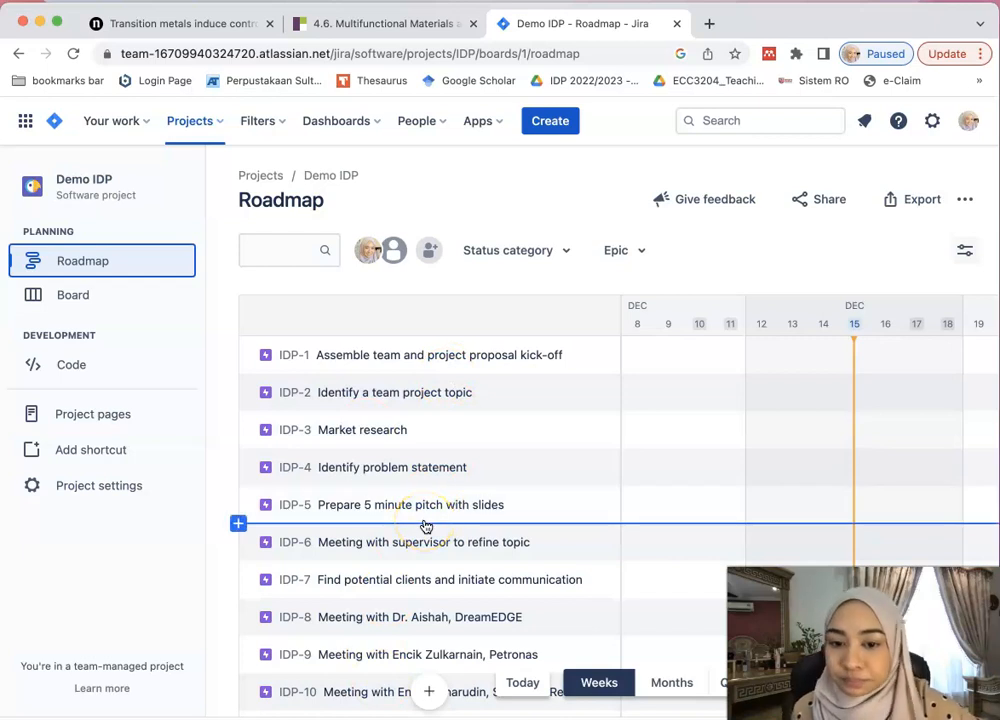
{"action": "scroll", "coordinate": [425, 526], "scroll_direction": "down", "scroll_amount": 2}
{"action": "scroll", "coordinate": [424, 527], "scroll_direction": "up", "scroll_amount": 2}
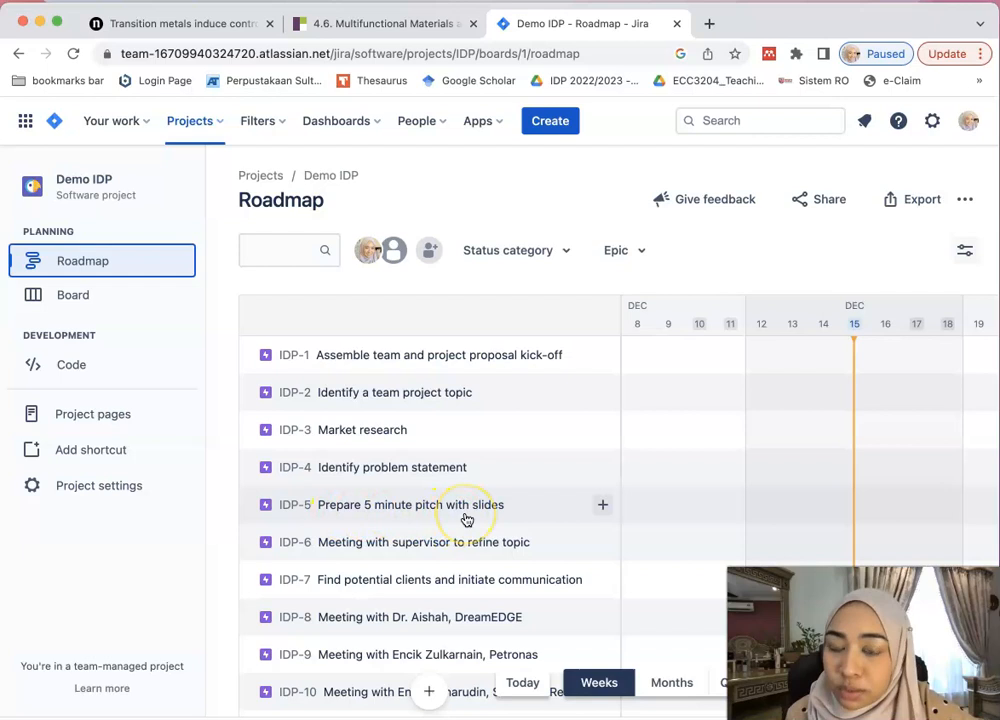
{"action": "scroll", "coordinate": [413, 589], "scroll_direction": "down", "scroll_amount": 3}
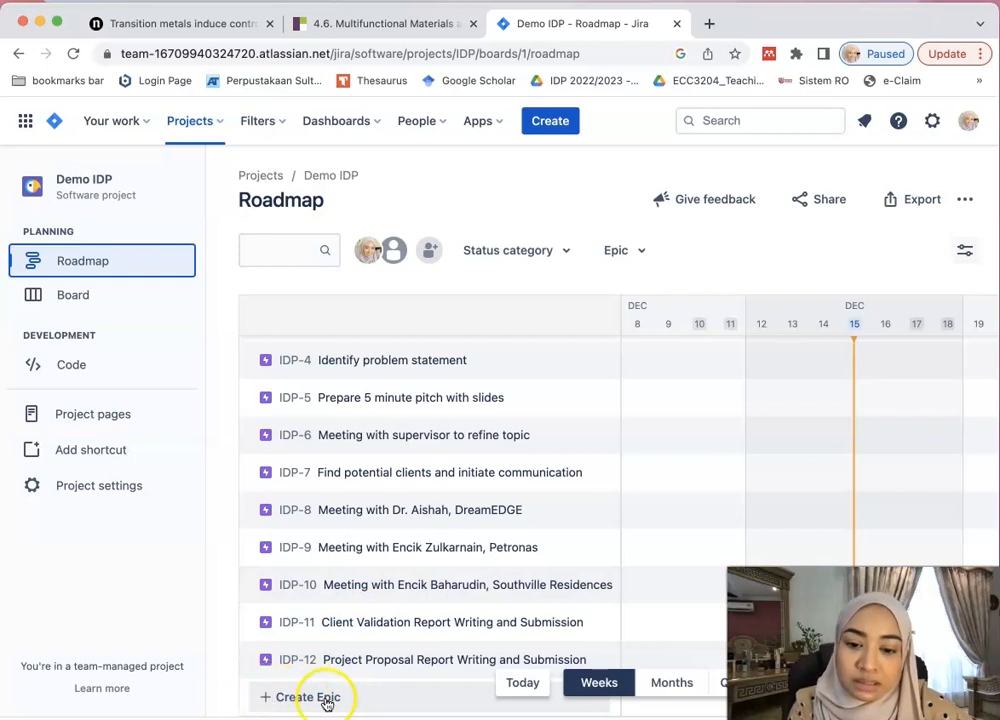
- Create a new roadmap epic named 'Purchase components', which becomes IDP-13
{"action": "left_click", "coordinate": [277, 700]}
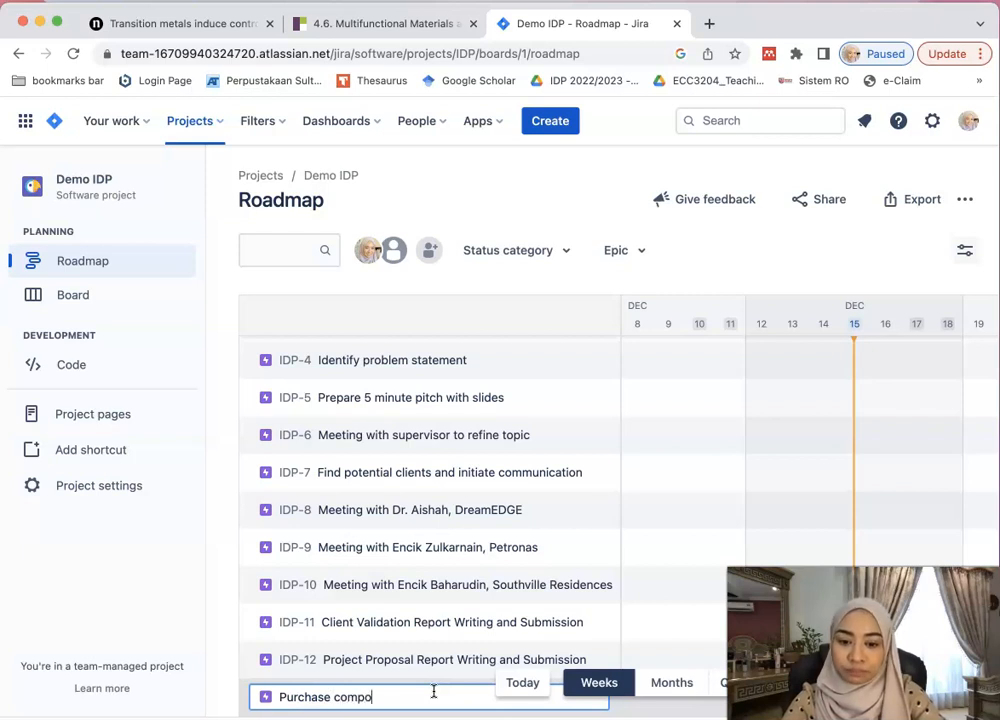
{"action": "type", "text": "s"}
{"action": "key", "text": "Return"}
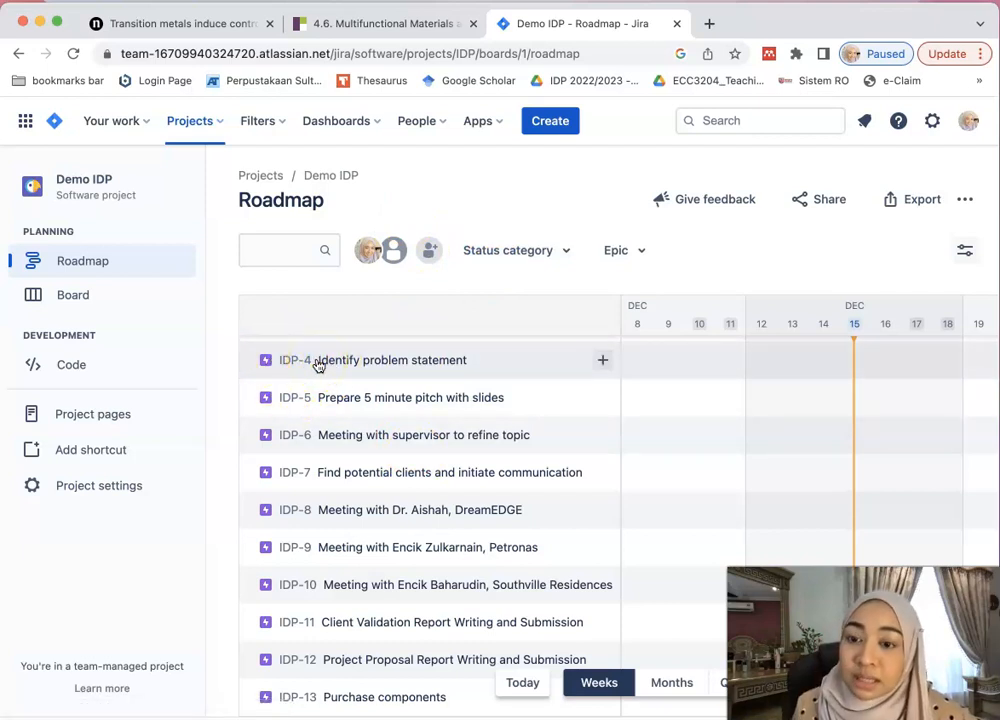
- Move the browser window left and widen it to the screen edge
{"action": "scroll", "coordinate": [319, 461], "scroll_direction": "up", "scroll_amount": 3}
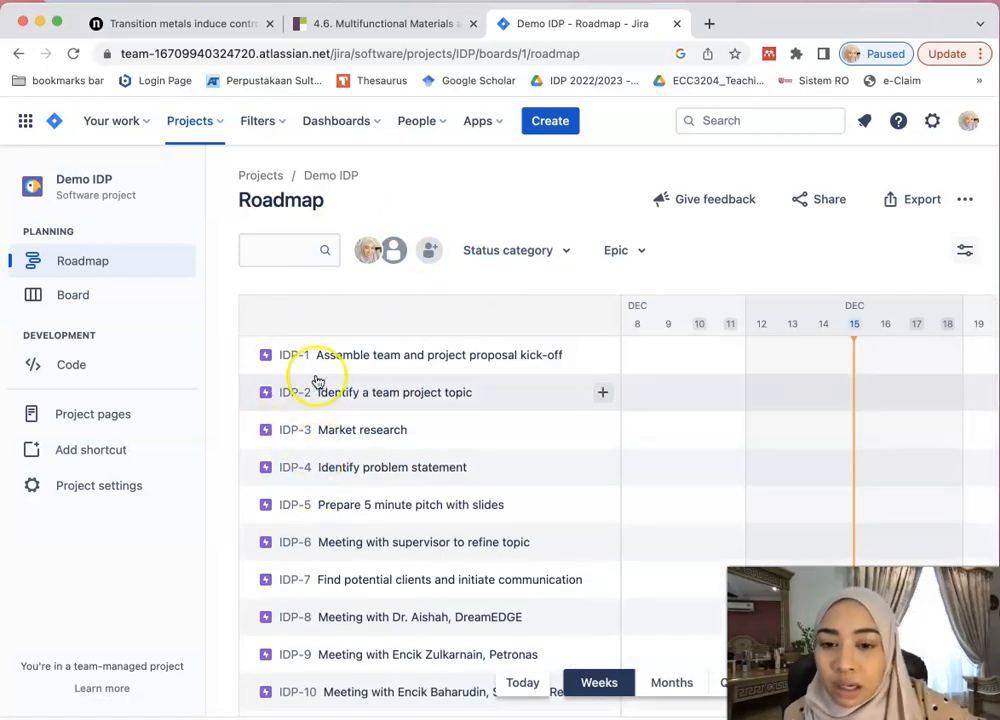
{"action": "scroll", "coordinate": [303, 600], "scroll_direction": "down", "scroll_amount": 3}
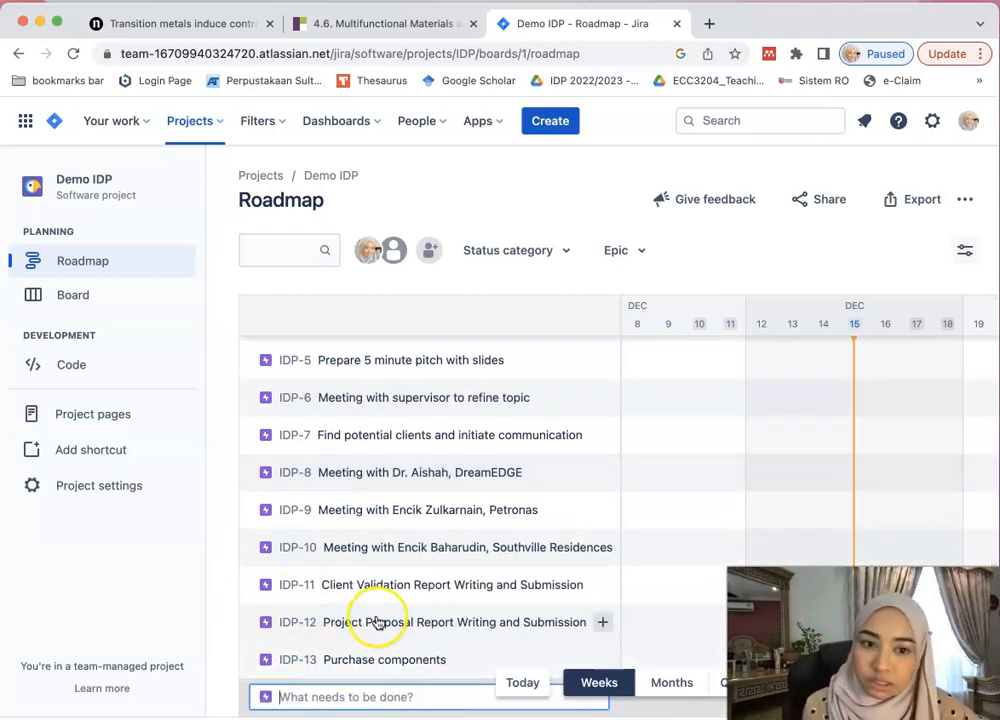
{"action": "scroll", "coordinate": [890, 508], "scroll_direction": "right", "scroll_amount": 2}
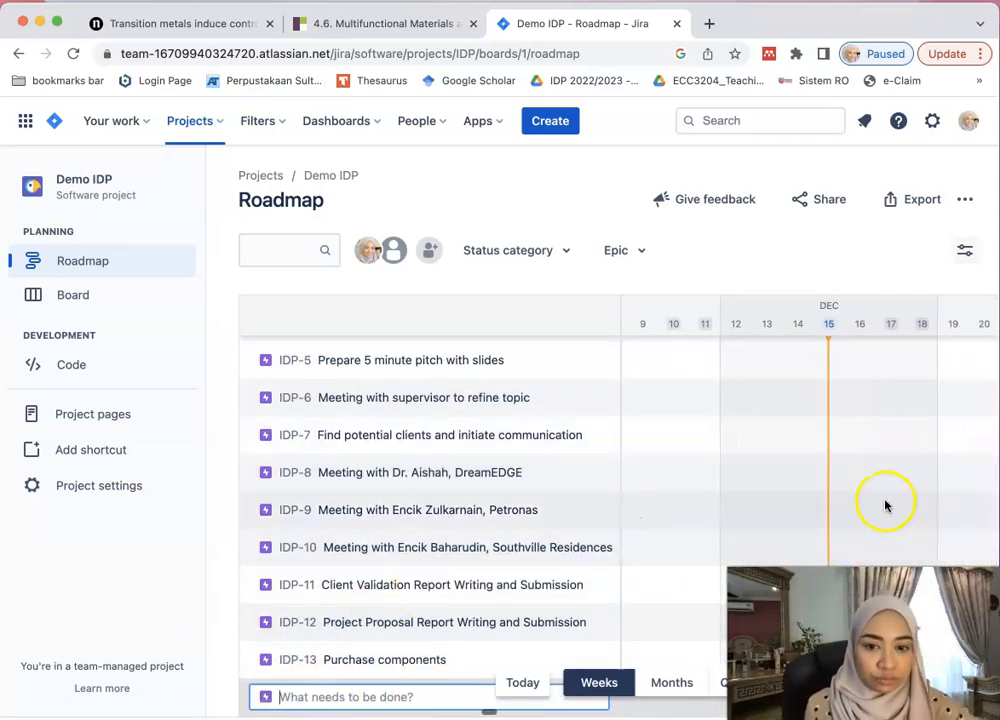
{"action": "left_click_drag", "start_coordinate": [844, 27], "coordinate": [583, 22]}
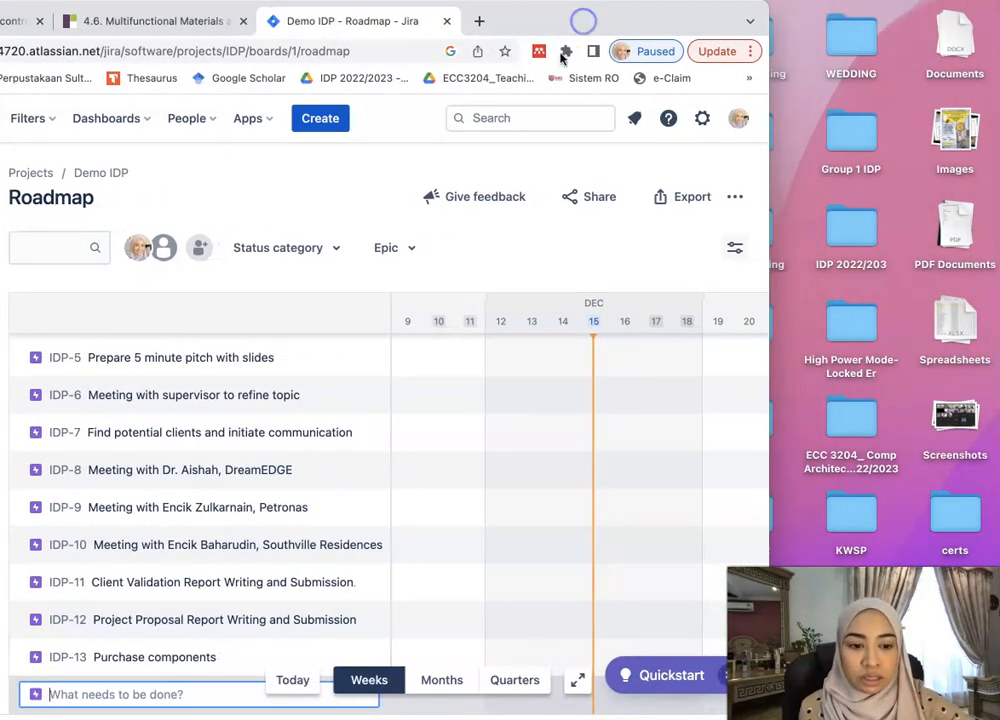
{"action": "left_click_drag", "start_coordinate": [768, 158], "coordinate": [996, 153]}
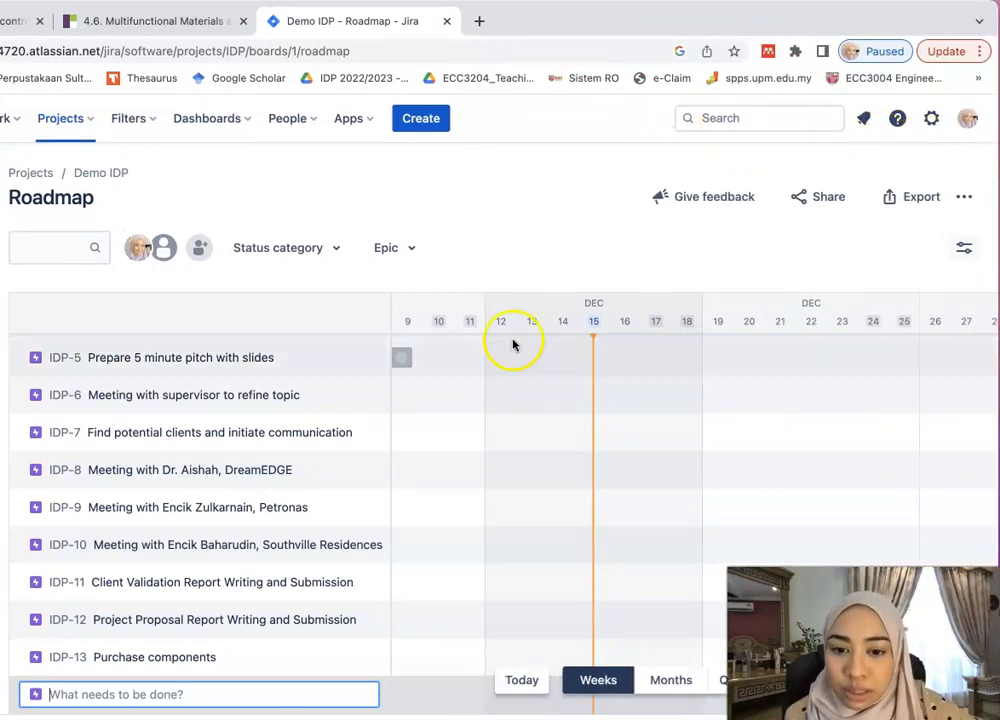
- Scroll through roadmap epics IDP-1 to IDP-13, then show all open windows in Mission Control
{"action": "scroll", "coordinate": [270, 455], "scroll_direction": "up", "scroll_amount": 1}
{"action": "scroll", "coordinate": [270, 455], "scroll_direction": "up", "scroll_amount": 3}
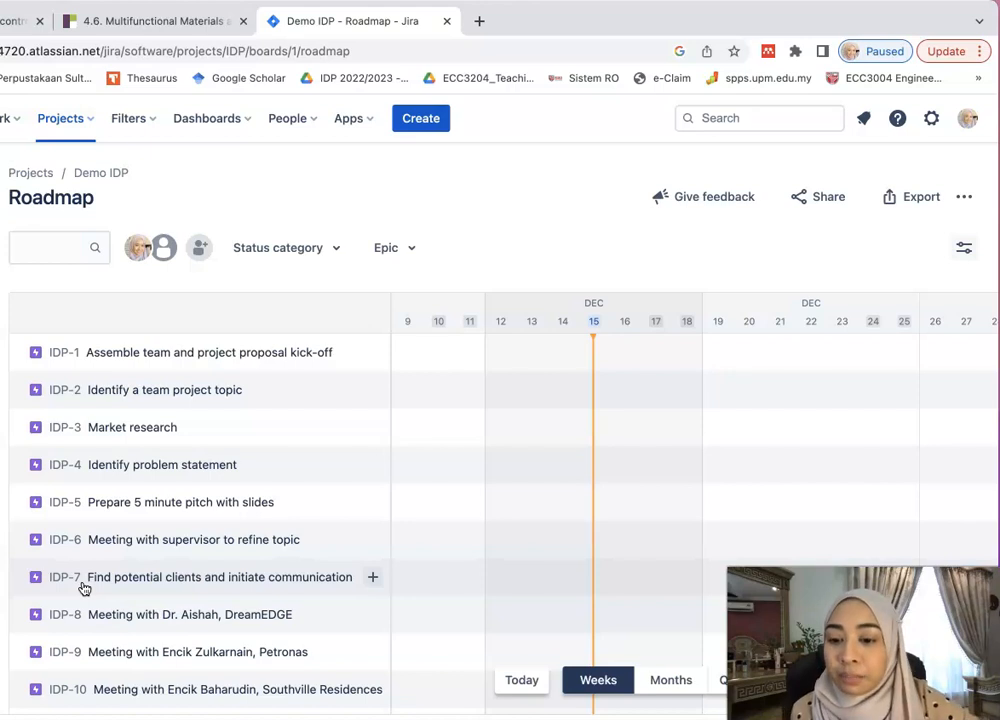
{"action": "scroll", "coordinate": [84, 589], "scroll_direction": "down", "scroll_amount": 3}
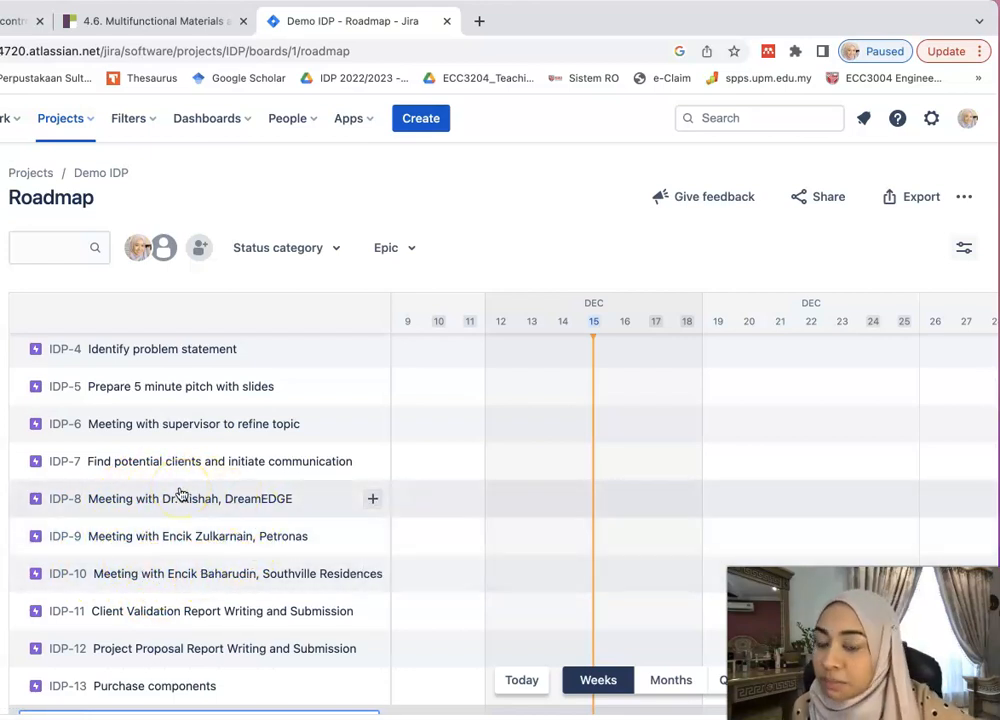
{"action": "scroll", "coordinate": [180, 495], "scroll_direction": "up", "scroll_amount": 3}
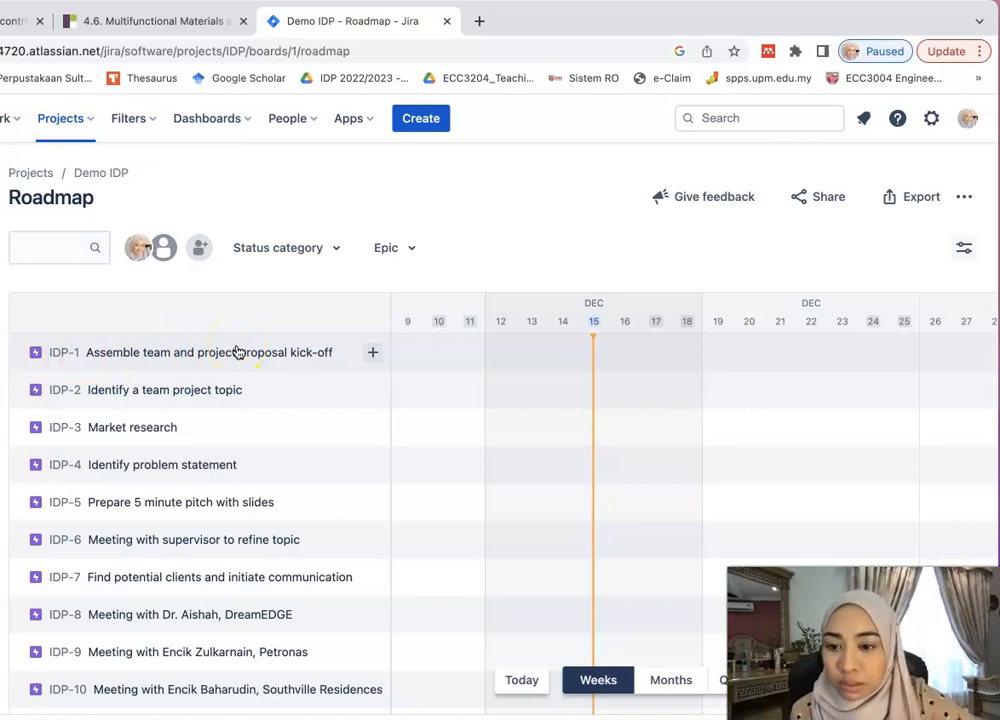
{"action": "key", "text": "ctrl+Up"}
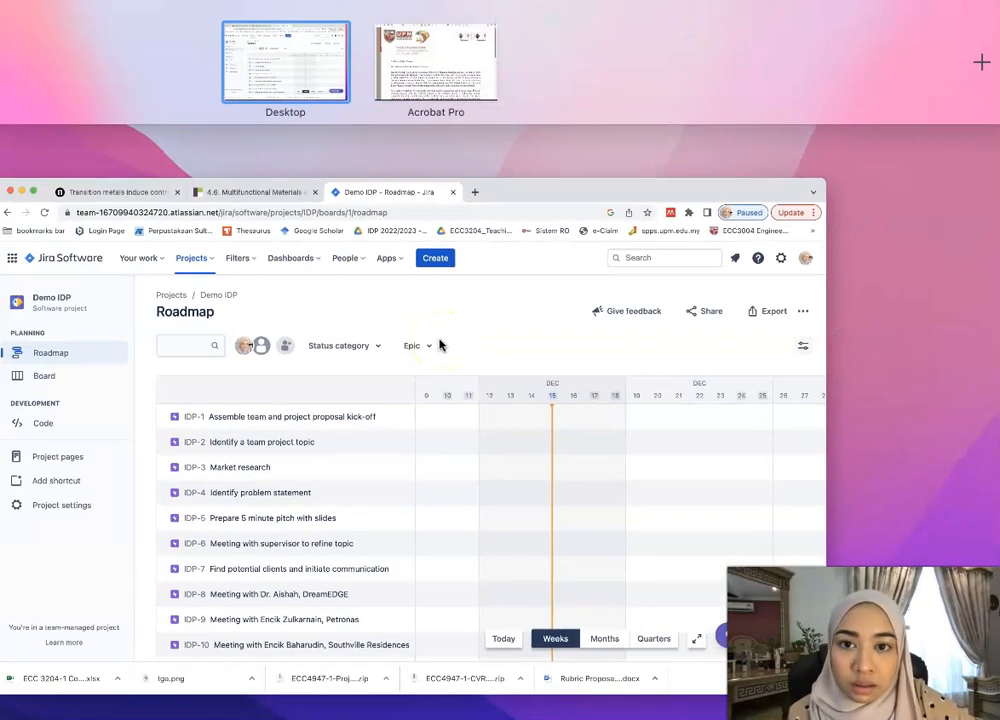
- Bring the Word JIRA guide to the front and widen its window to show the full page
{"action": "left_click", "coordinate": [320, 716]}
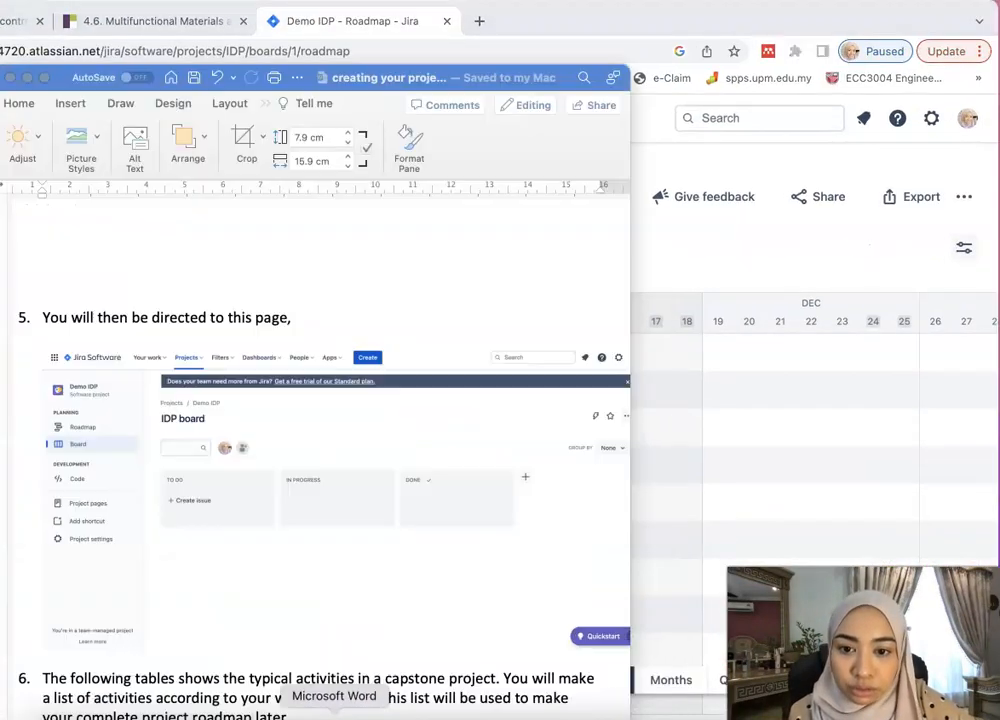
{"action": "left_click", "coordinate": [319, 529]}
{"action": "scroll", "coordinate": [320, 532], "scroll_direction": "down", "scroll_amount": 6}
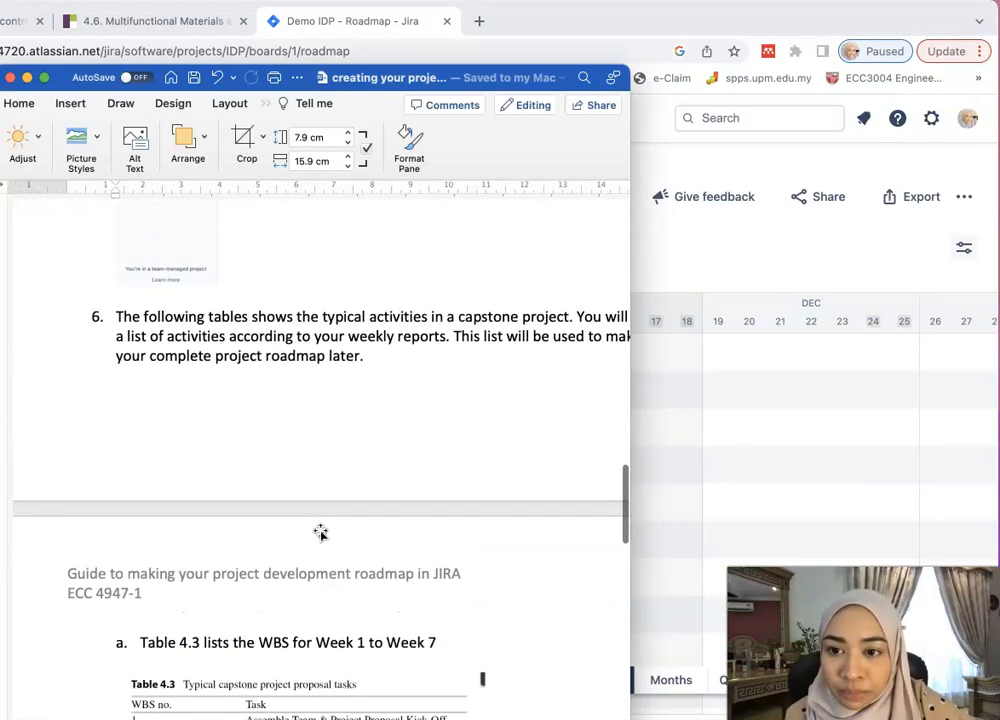
{"action": "scroll", "coordinate": [320, 532], "scroll_direction": "up", "scroll_amount": 1}
{"action": "scroll", "coordinate": [320, 532], "scroll_direction": "right", "scroll_amount": 1}
{"action": "scroll", "coordinate": [320, 532], "scroll_direction": "down", "scroll_amount": 1}
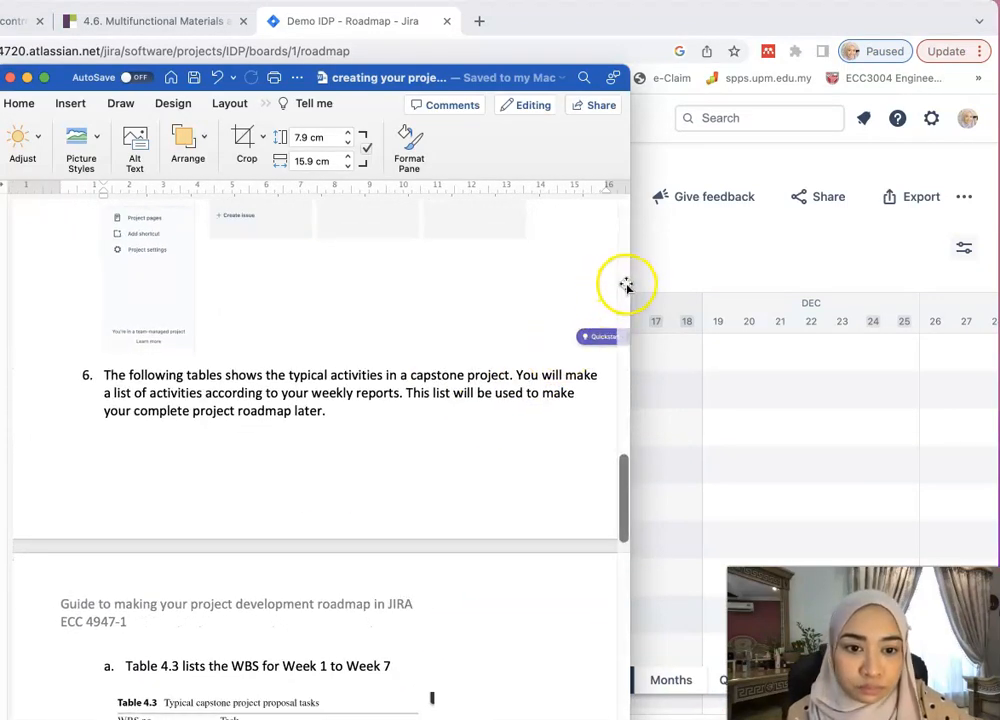
{"action": "left_click_drag", "start_coordinate": [631, 283], "coordinate": [844, 279]}
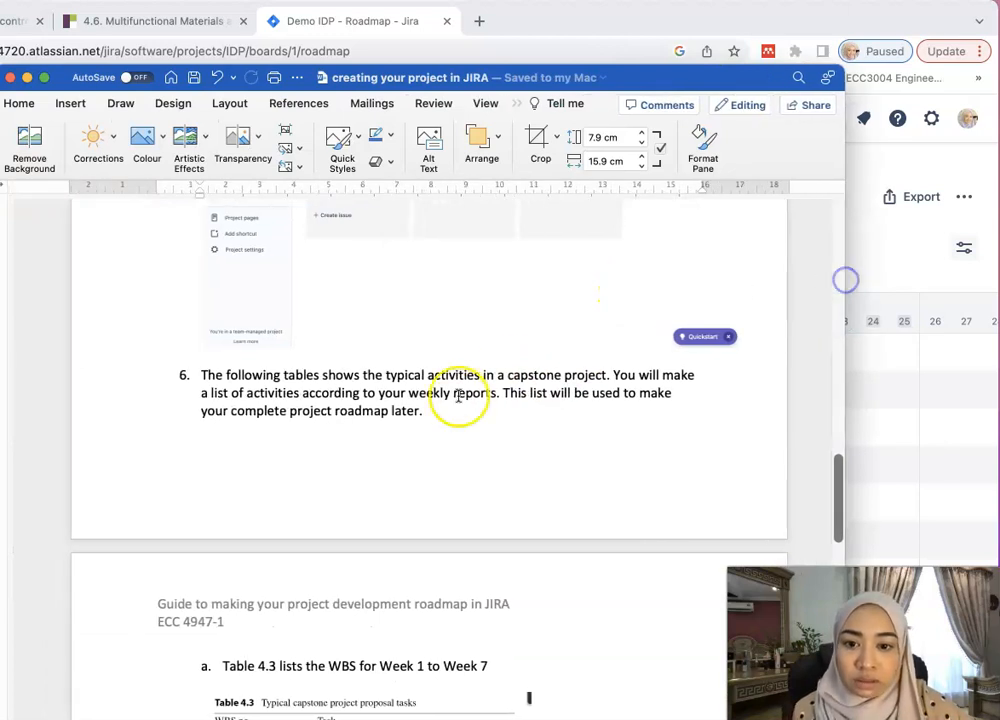
{"action": "left_click", "coordinate": [513, 375]}
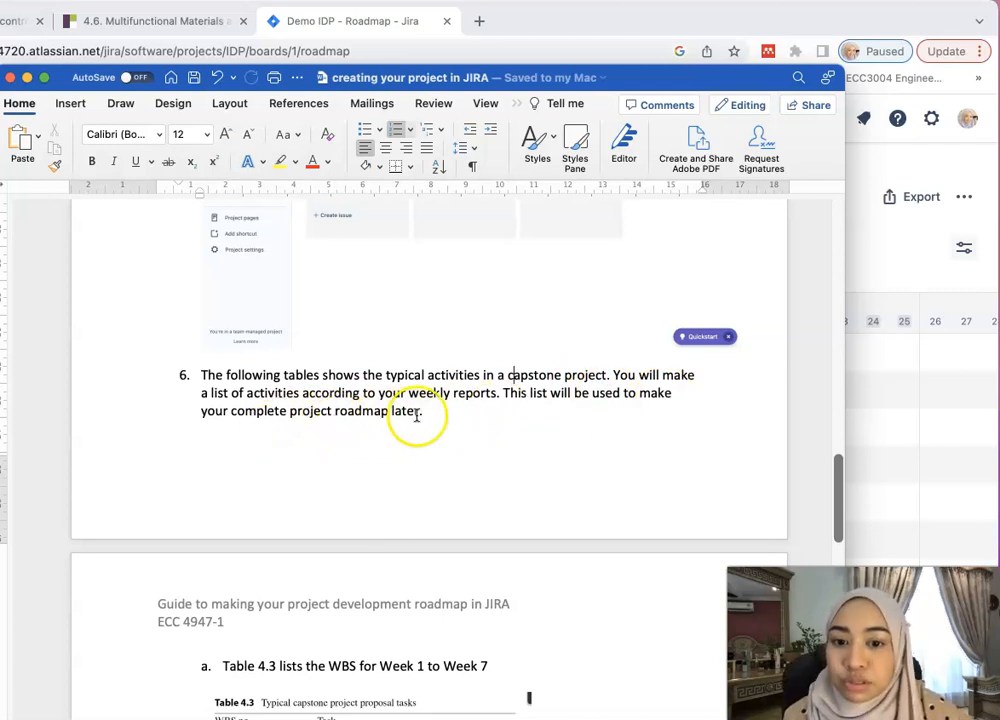
- Scroll down to Table 4.3's fifteen Week 1–7 proposal tasks
{"action": "scroll", "coordinate": [469, 436], "scroll_direction": "down", "scroll_amount": 1}
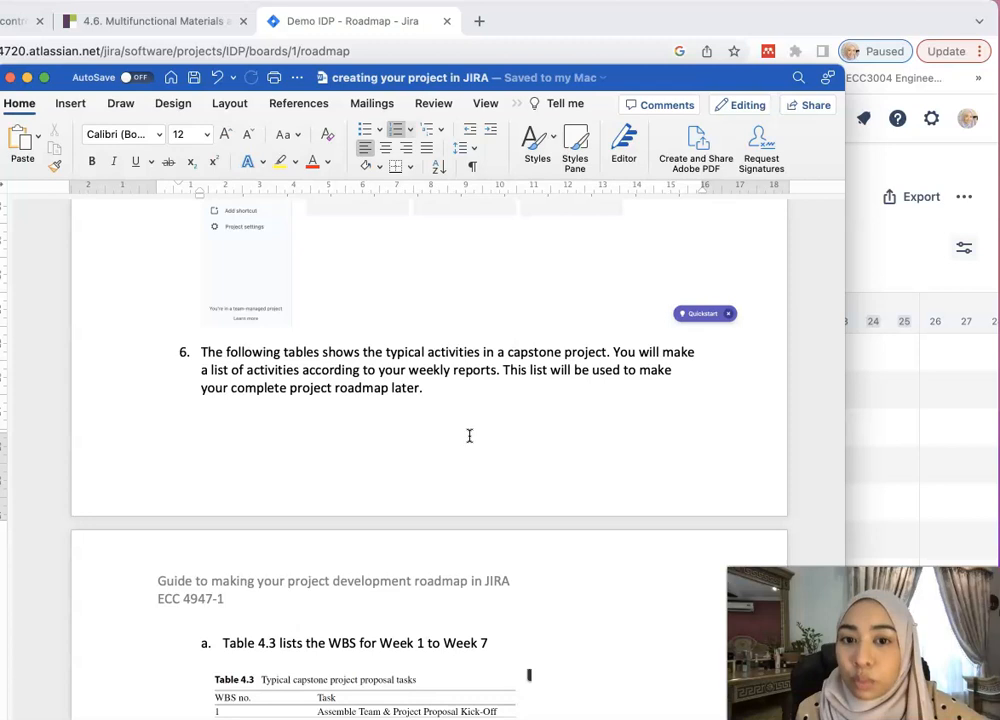
{"action": "scroll", "coordinate": [469, 436], "scroll_direction": "down", "scroll_amount": 7}
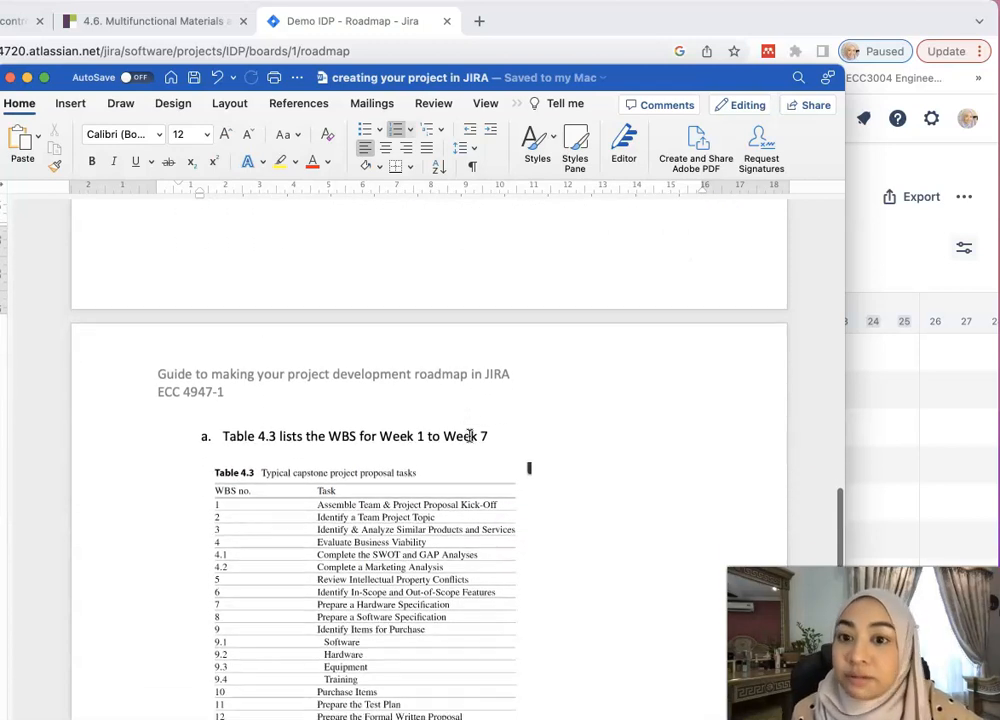
{"action": "scroll", "coordinate": [469, 436], "scroll_direction": "down", "scroll_amount": 1}
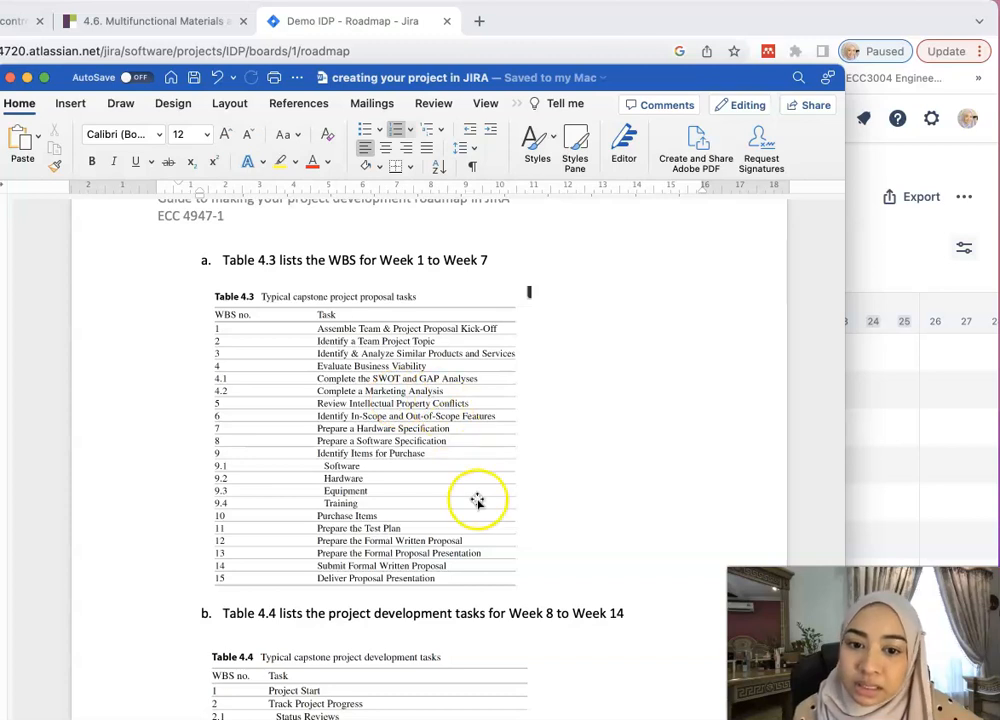
{"action": "scroll", "coordinate": [475, 500], "scroll_direction": "down", "scroll_amount": 2}
{"action": "scroll", "coordinate": [378, 541], "scroll_direction": "down", "scroll_amount": 1}
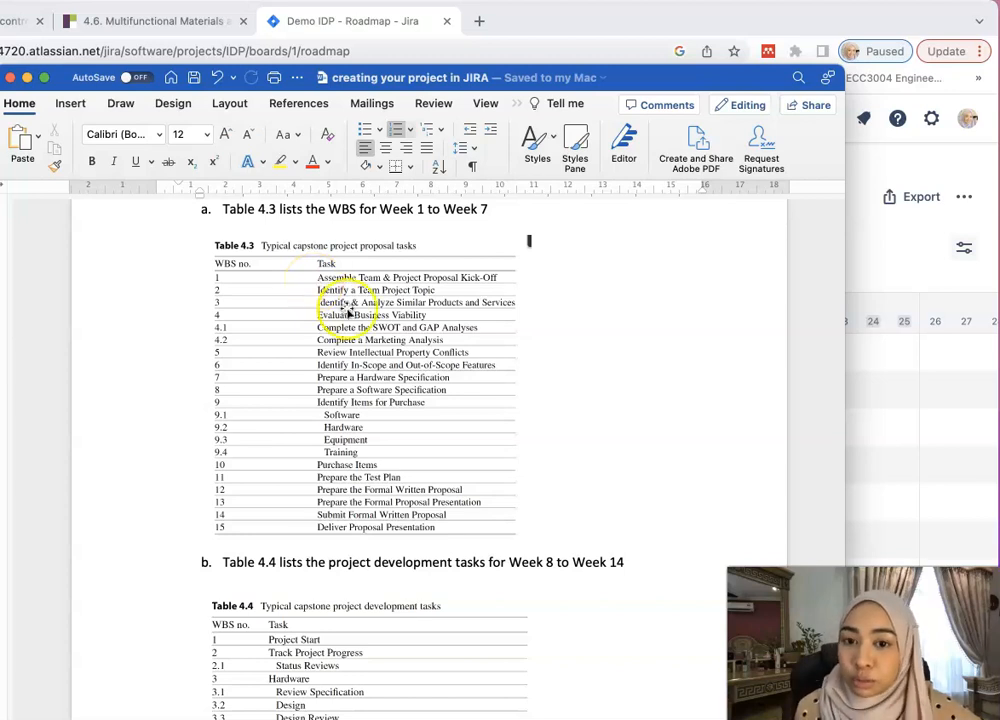
{"action": "scroll", "coordinate": [386, 380], "scroll_direction": "down", "scroll_amount": 10}
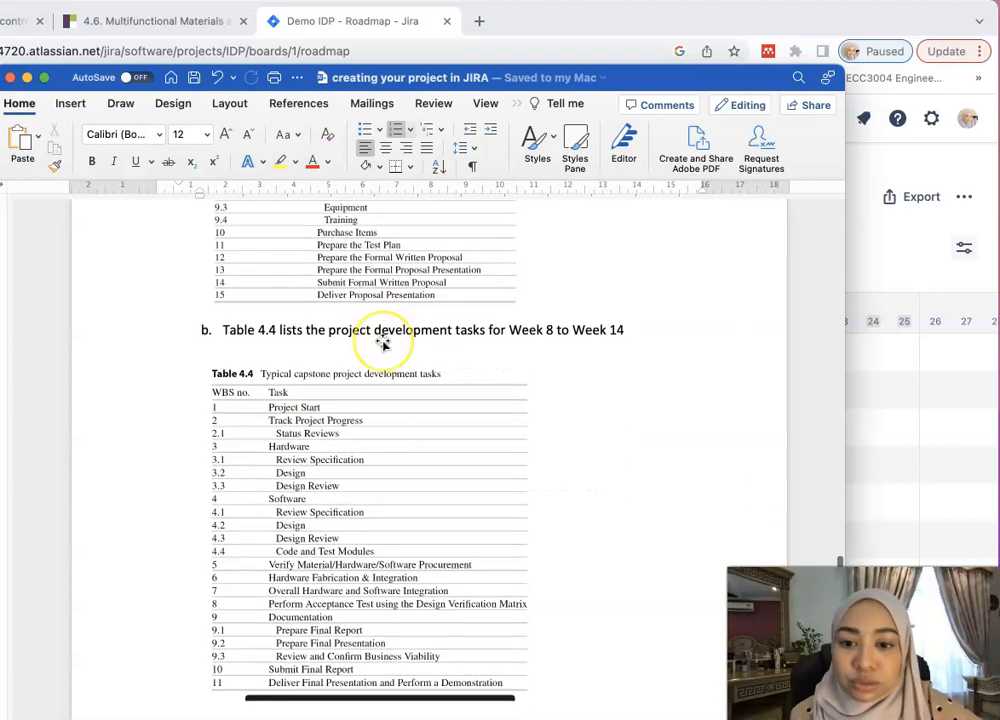
- Scroll past Table 4.4's Week 8–14 tasks to step 7 and its example roadmap screenshots
{"action": "scroll", "coordinate": [383, 344], "scroll_direction": "down", "scroll_amount": 3}
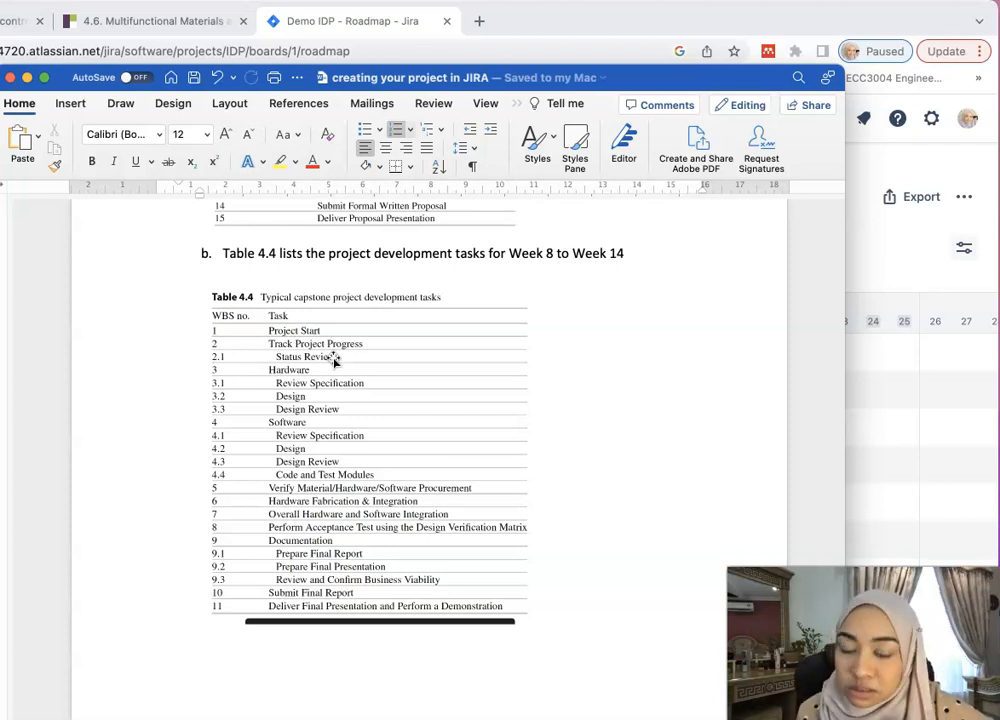
{"action": "scroll", "coordinate": [417, 396], "scroll_direction": "down", "scroll_amount": 4}
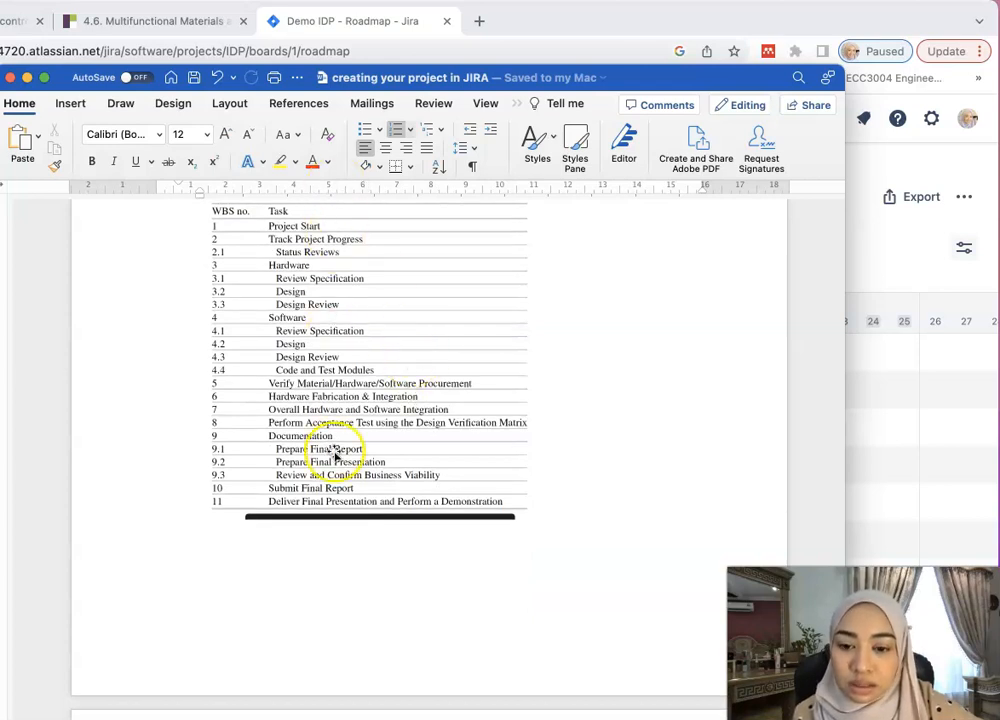
{"action": "scroll", "coordinate": [395, 465], "scroll_direction": "down", "scroll_amount": 5}
{"action": "scroll", "coordinate": [396, 463], "scroll_direction": "down", "scroll_amount": 12}
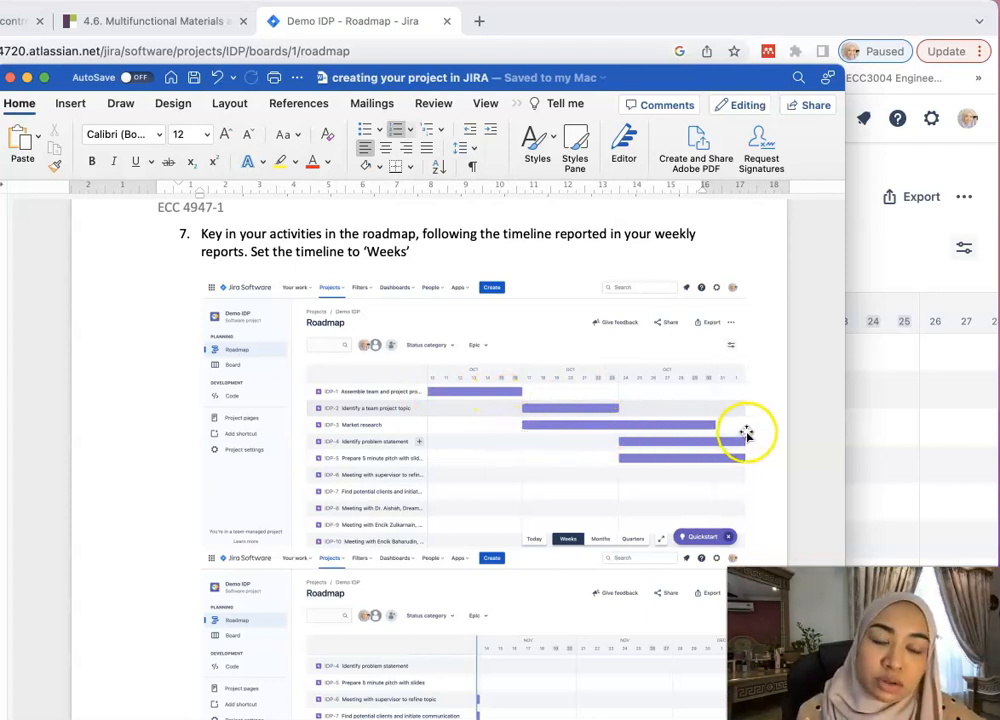
- Bring the Jira roadmap forward and scroll its timeline back to October
{"action": "left_click", "coordinate": [862, 411]}
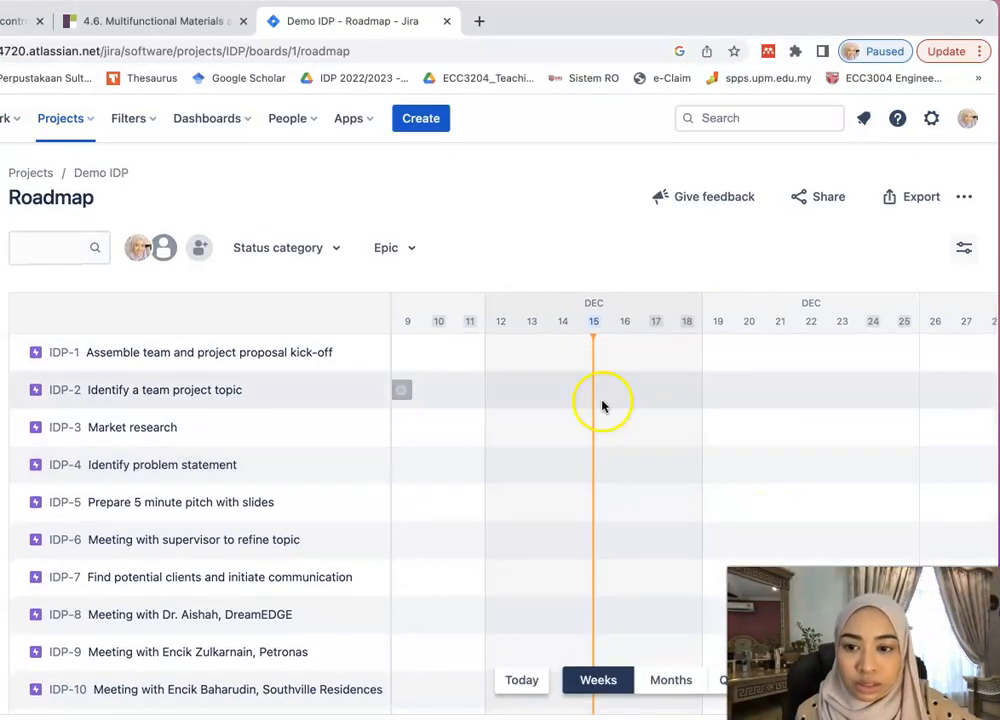
{"action": "scroll", "coordinate": [471, 357], "scroll_direction": "left", "scroll_amount": 10}
{"action": "scroll", "coordinate": [471, 357], "scroll_direction": "left", "scroll_amount": 8}
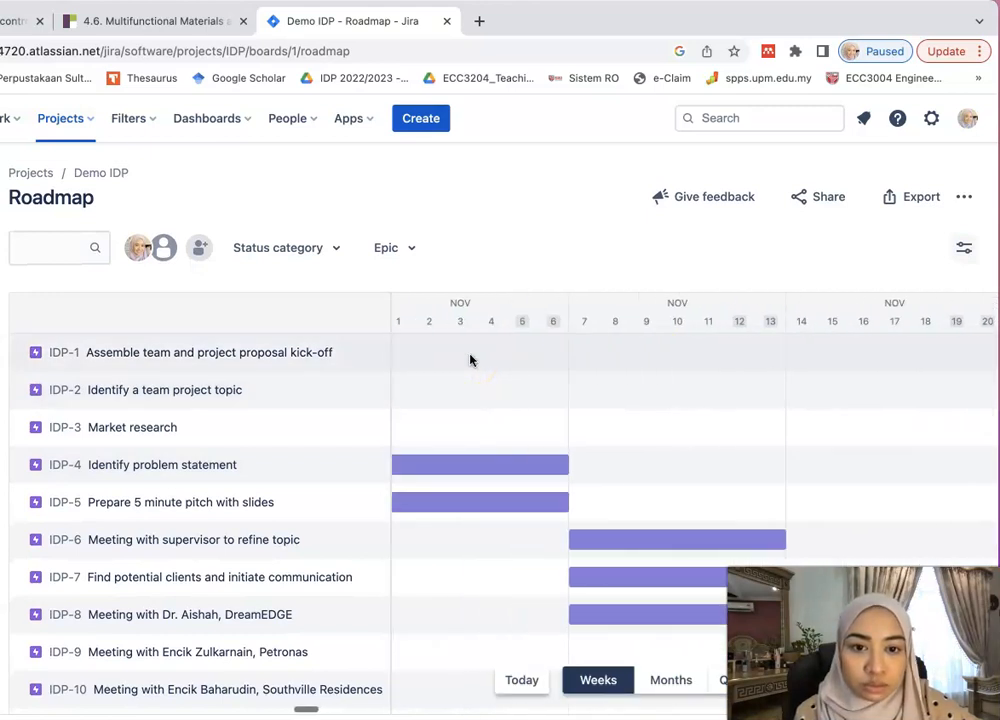
{"action": "scroll", "coordinate": [471, 358], "scroll_direction": "left", "scroll_amount": 4}
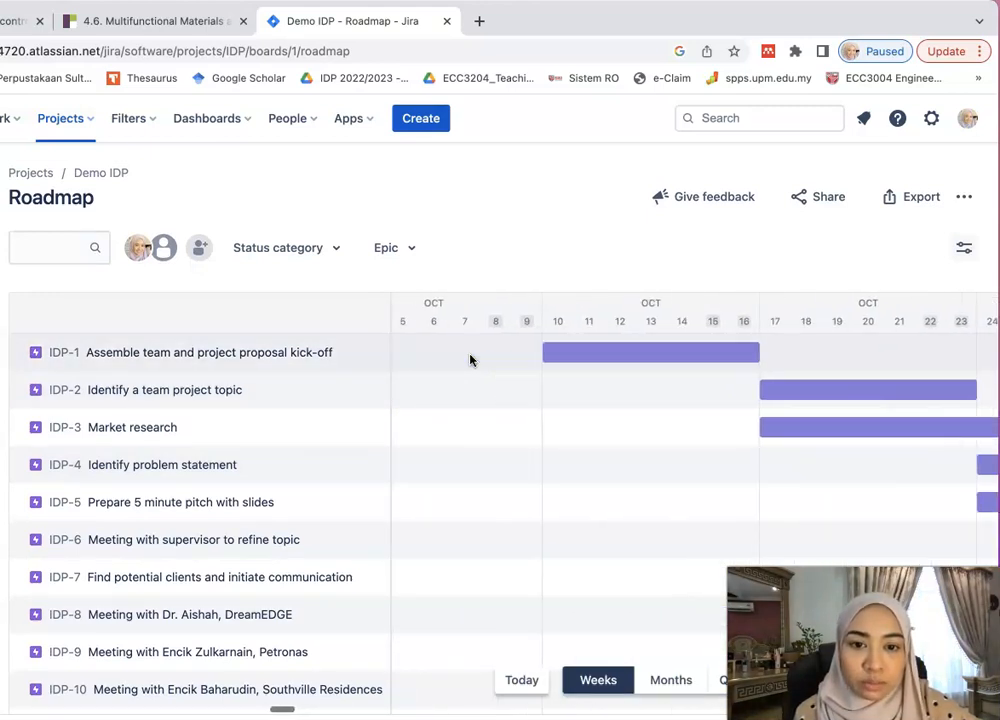
{"action": "scroll", "coordinate": [471, 358], "scroll_direction": "right", "scroll_amount": 4}
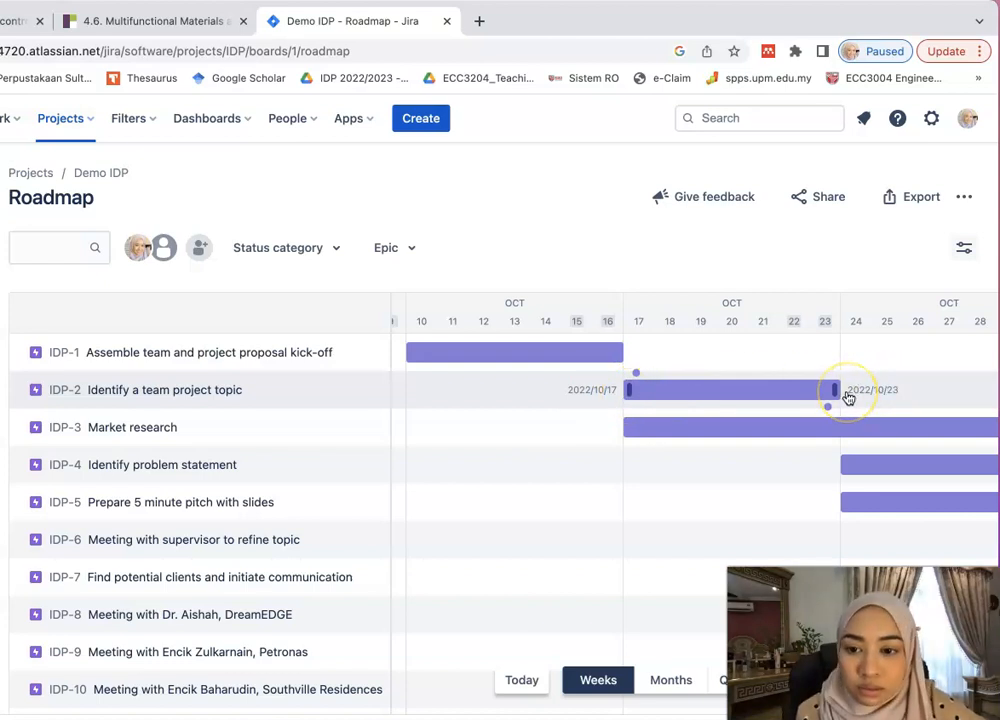
{"action": "scroll", "coordinate": [848, 397], "scroll_direction": "down", "scroll_amount": 1}
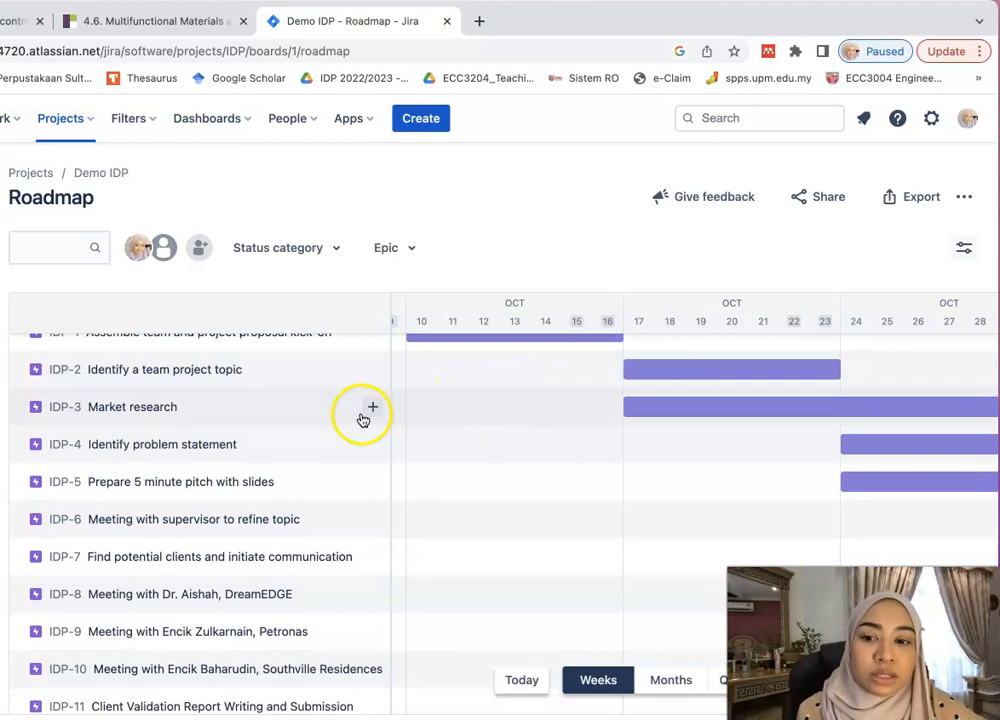
{"action": "scroll", "coordinate": [595, 398], "scroll_direction": "right", "scroll_amount": 5}
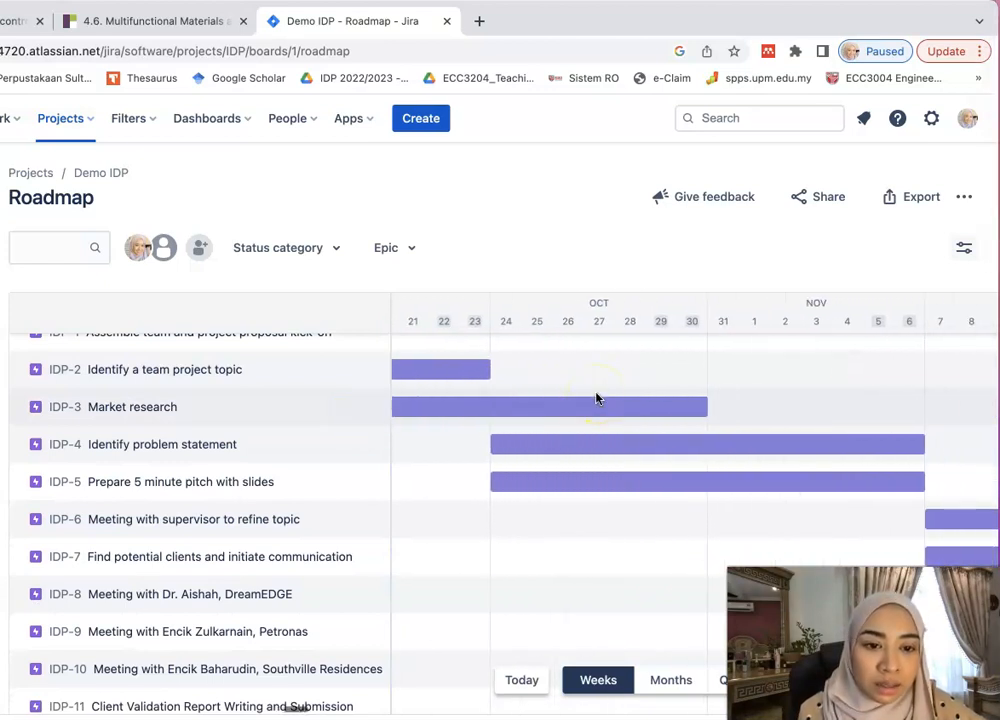
- Check bar dates: IDP-4 and IDP-5 span 2022/10/24–2022/11/06, IDP-6 spans 2022/11/07–2022/11/13
{"action": "left_click_drag", "start_coordinate": [462, 458], "coordinate": [438, 448]}
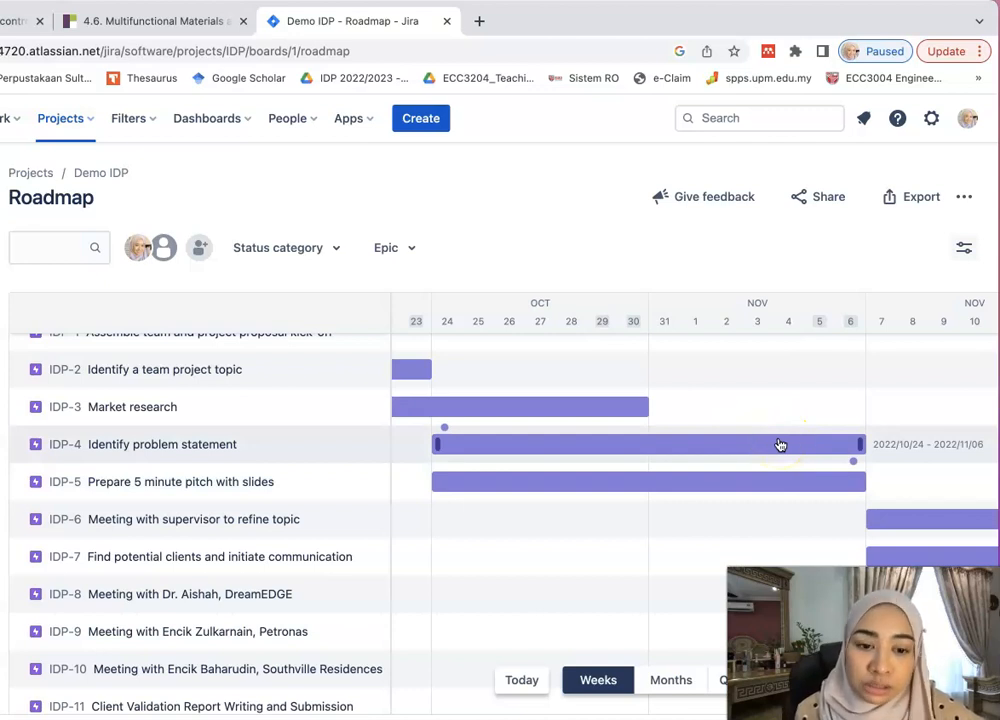
{"action": "scroll", "coordinate": [780, 444], "scroll_direction": "down", "scroll_amount": 1}
{"action": "left_click_drag", "start_coordinate": [861, 397], "coordinate": [859, 444]}
{"action": "scroll", "coordinate": [859, 444], "scroll_direction": "down", "scroll_amount": 1}
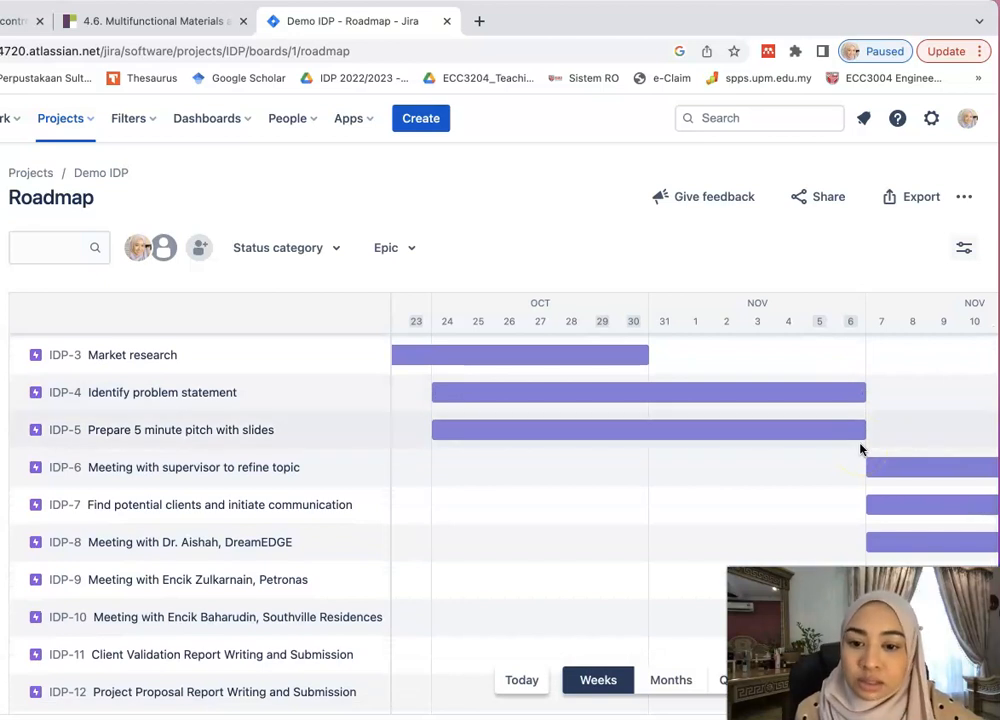
{"action": "scroll", "coordinate": [860, 449], "scroll_direction": "down", "scroll_amount": 1}
{"action": "scroll", "coordinate": [860, 449], "scroll_direction": "right", "scroll_amount": 3}
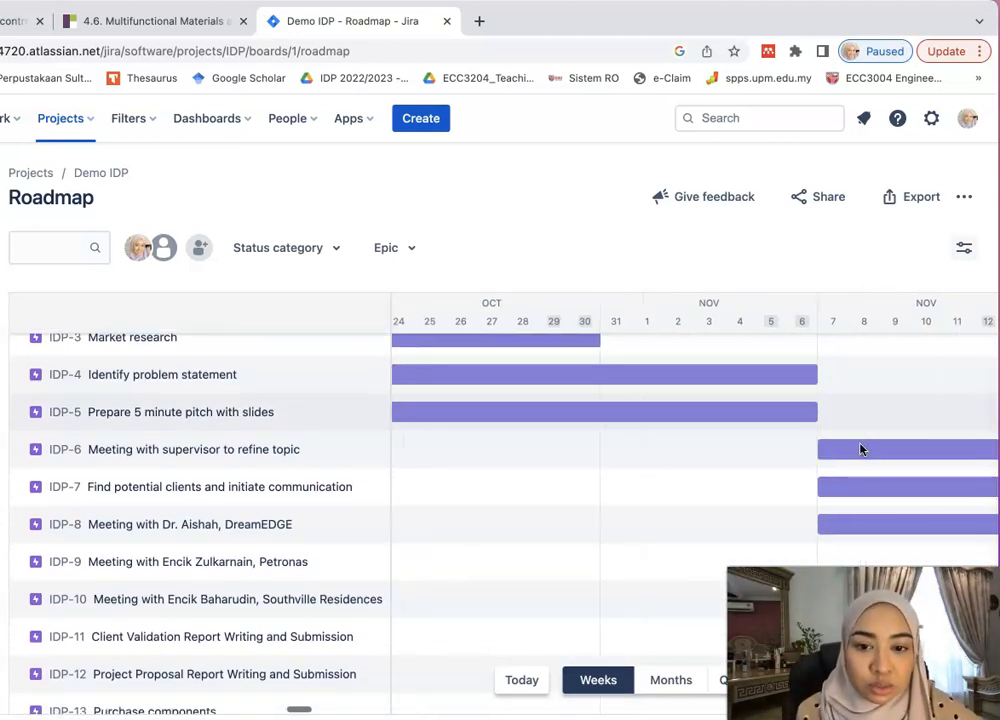
{"action": "scroll", "coordinate": [860, 449], "scroll_direction": "right", "scroll_amount": 3}
{"action": "left_click_drag", "start_coordinate": [692, 446], "coordinate": [663, 450]}
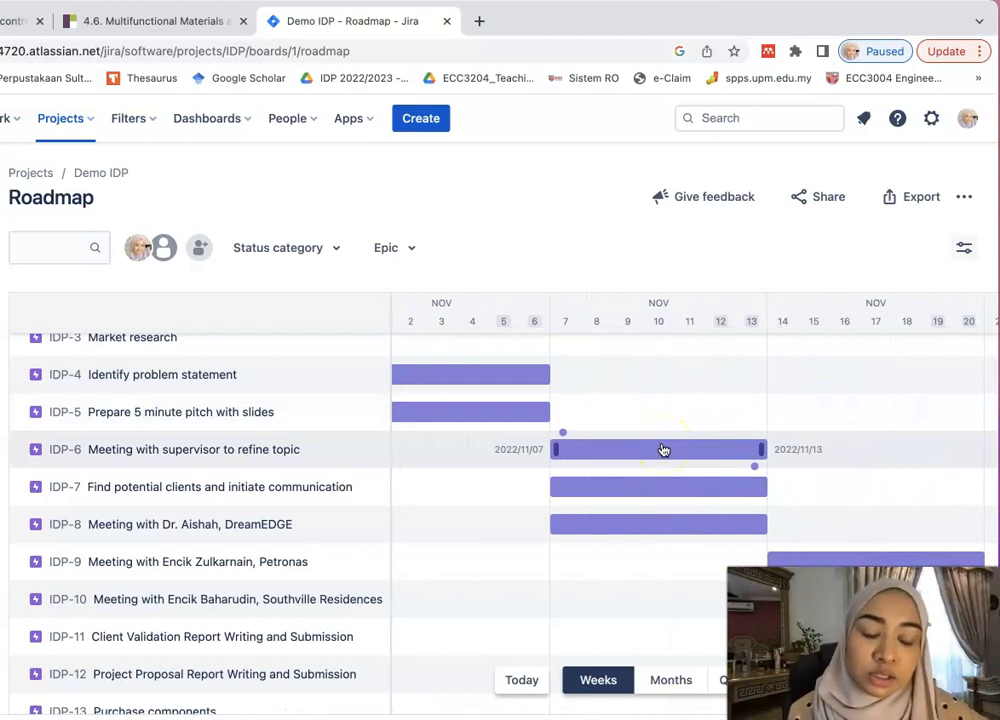
{"action": "left_click_drag", "start_coordinate": [663, 450], "coordinate": [662, 451]}
{"action": "scroll", "coordinate": [662, 451], "scroll_direction": "down", "scroll_amount": 2}
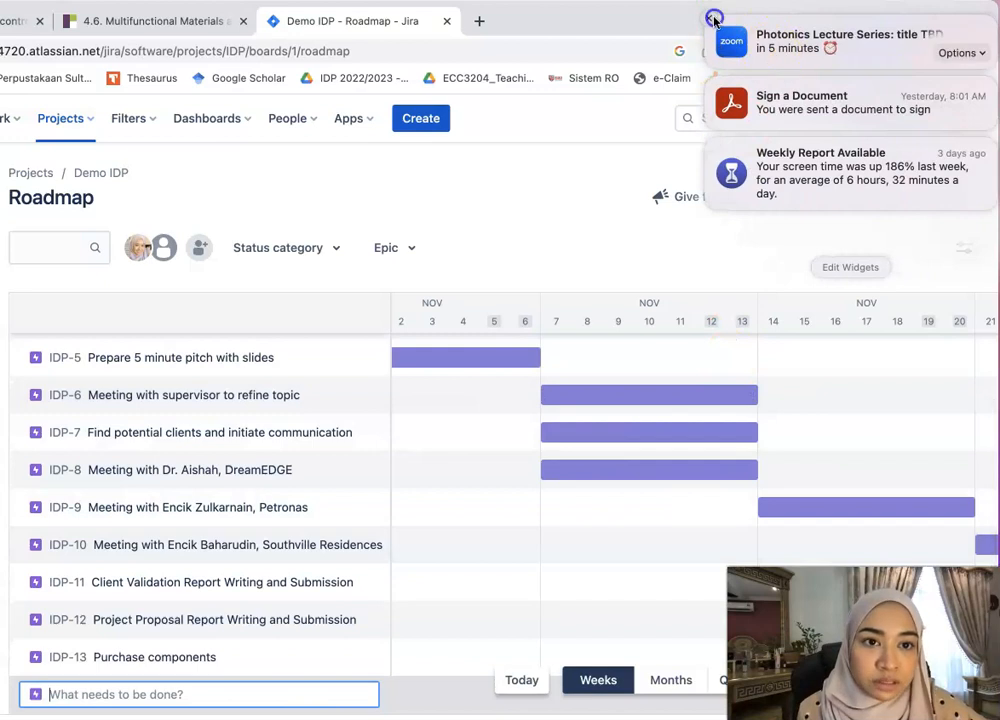
- Dismiss the three notifications and keep the roadmap timeline in the Weeks view
{"action": "left_click", "coordinate": [713, 19]}
{"action": "left_click", "coordinate": [713, 19]}
{"action": "left_click", "coordinate": [713, 19]}
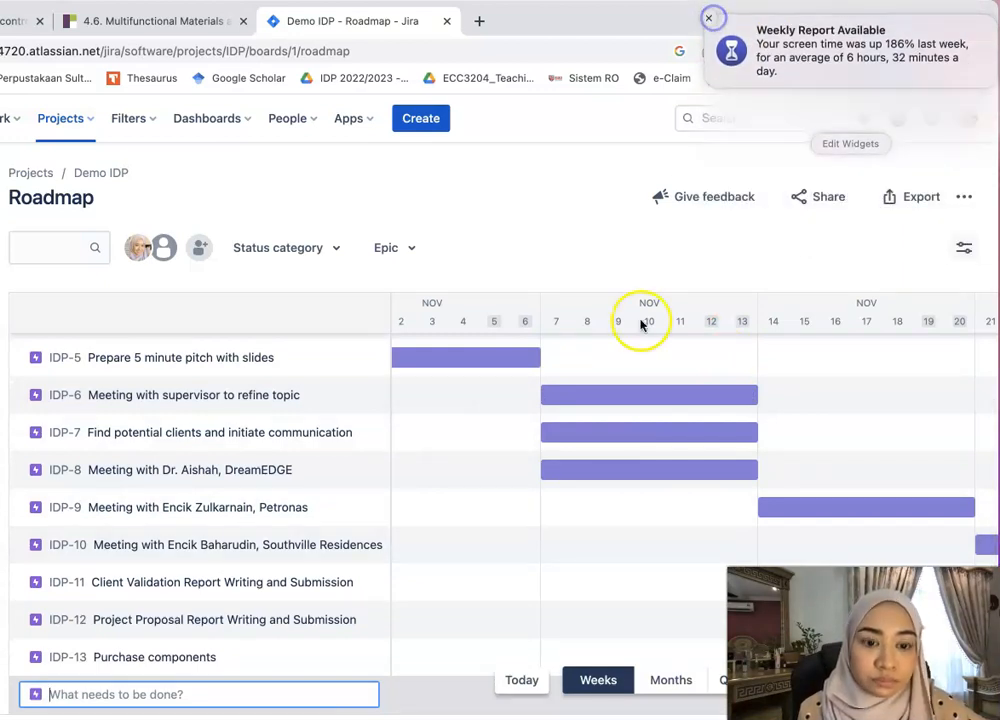
{"action": "left_click", "coordinate": [641, 690]}
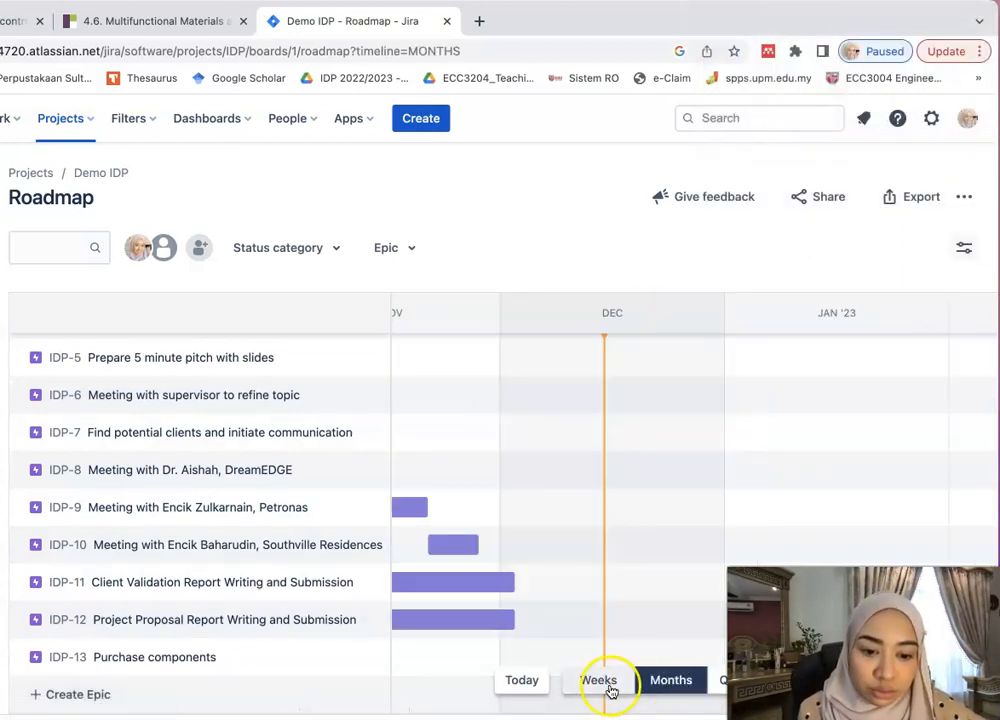
{"action": "left_click", "coordinate": [606, 690]}
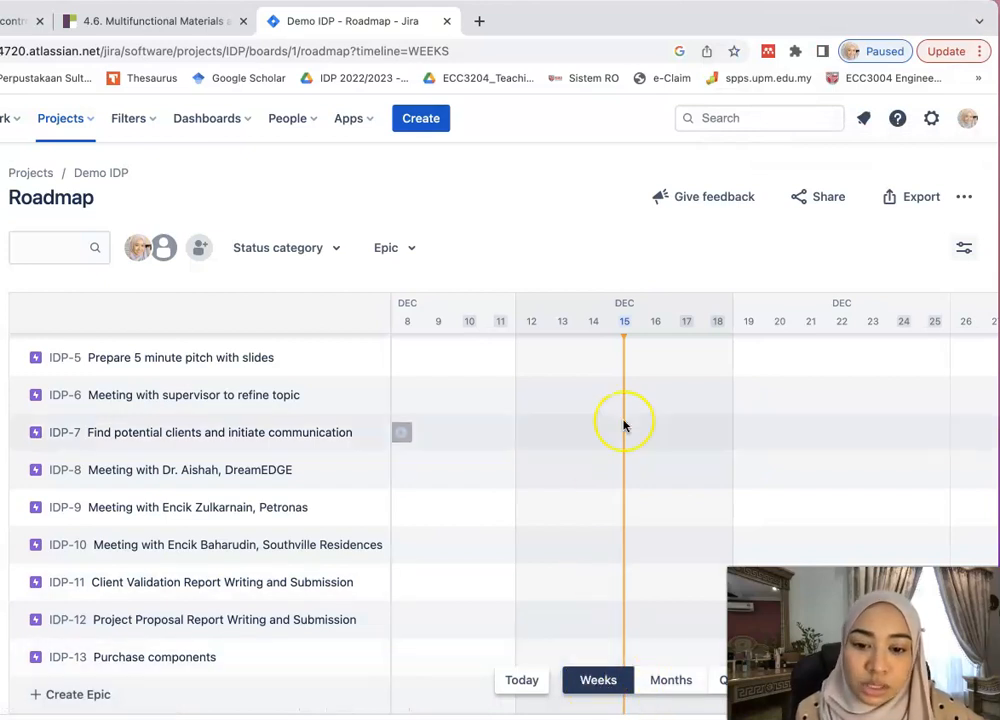
- Give IDP-13 Purchase components a timeline bar starting 2022/11/28
{"action": "scroll", "coordinate": [623, 424], "scroll_direction": "up", "scroll_amount": 1}
{"action": "scroll", "coordinate": [623, 426], "scroll_direction": "down", "scroll_amount": 1}
{"action": "scroll", "coordinate": [500, 527], "scroll_direction": "up", "scroll_amount": 4}
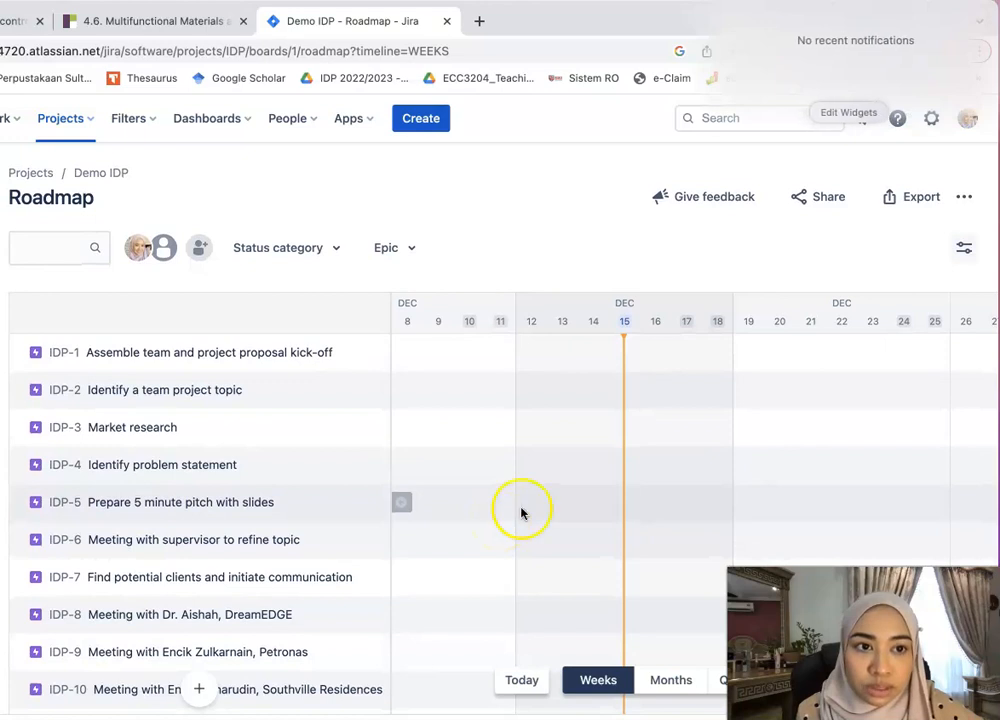
{"action": "scroll", "coordinate": [520, 513], "scroll_direction": "down", "scroll_amount": 4}
{"action": "scroll", "coordinate": [620, 441], "scroll_direction": "left", "scroll_amount": 10}
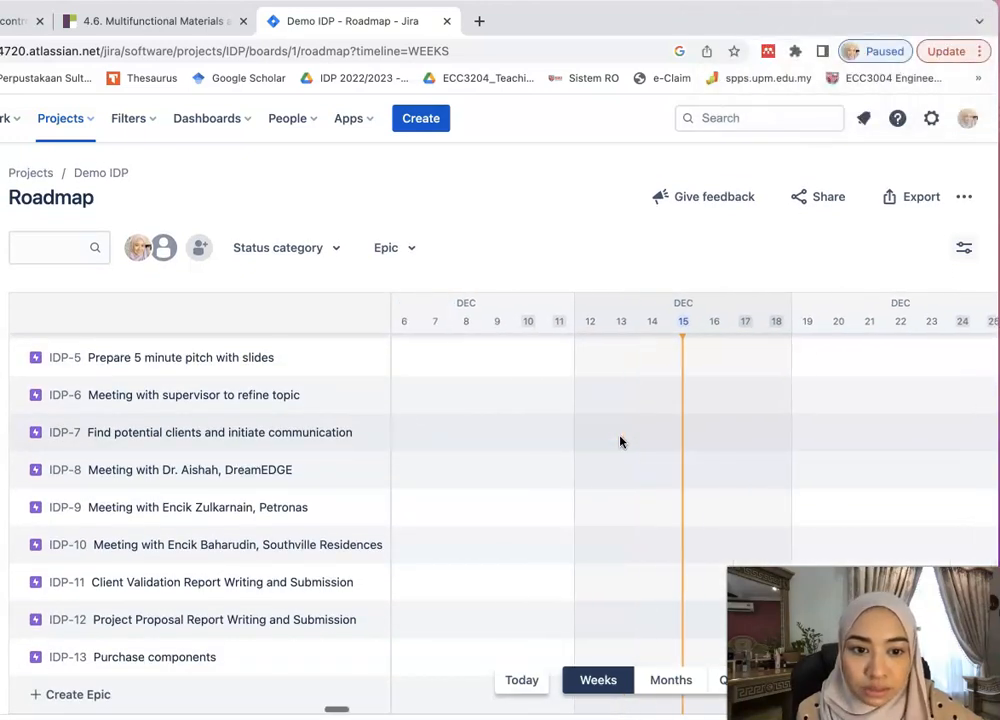
{"action": "scroll", "coordinate": [620, 442], "scroll_direction": "right", "scroll_amount": 1}
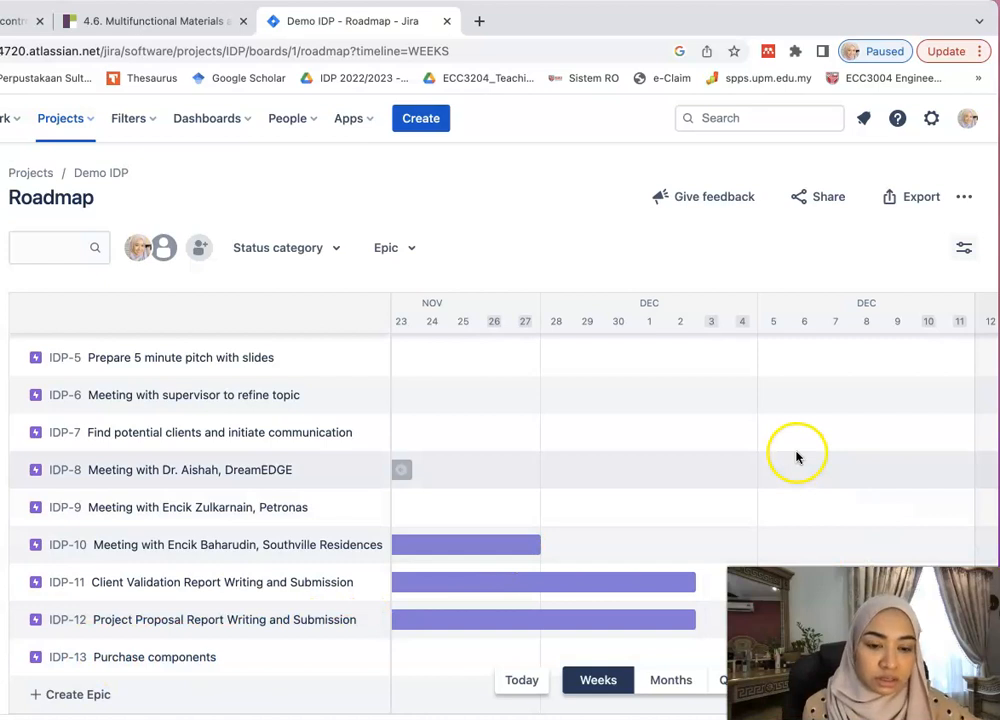
{"action": "scroll", "coordinate": [797, 457], "scroll_direction": "right", "scroll_amount": 3}
{"action": "left_click_drag", "start_coordinate": [559, 651], "coordinate": [549, 655]}
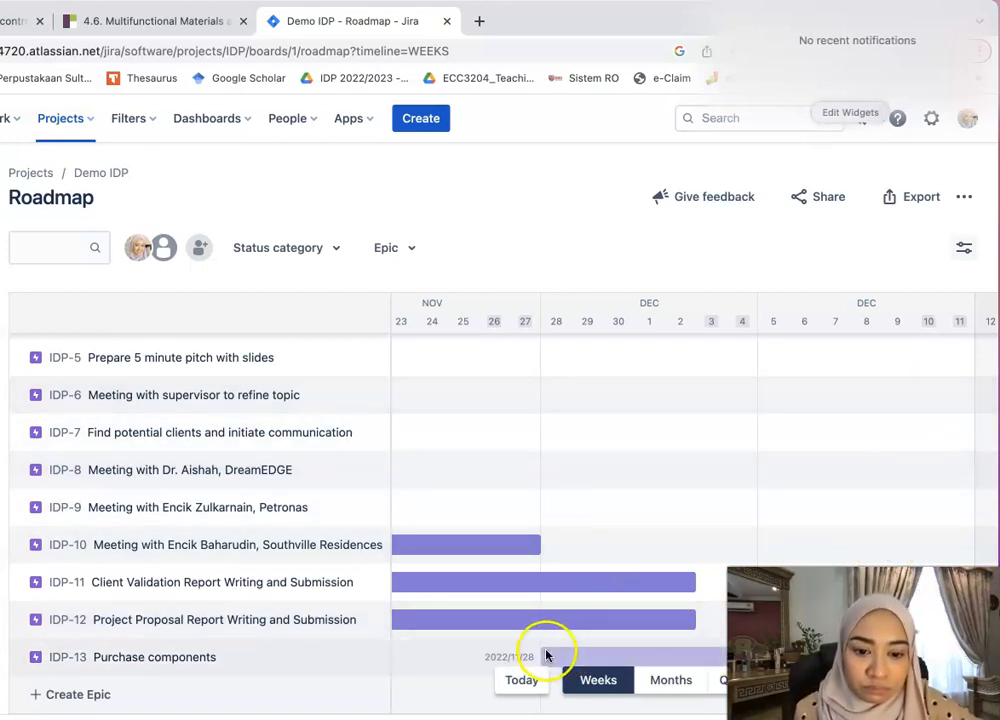
{"action": "left_click", "coordinate": [559, 657]}
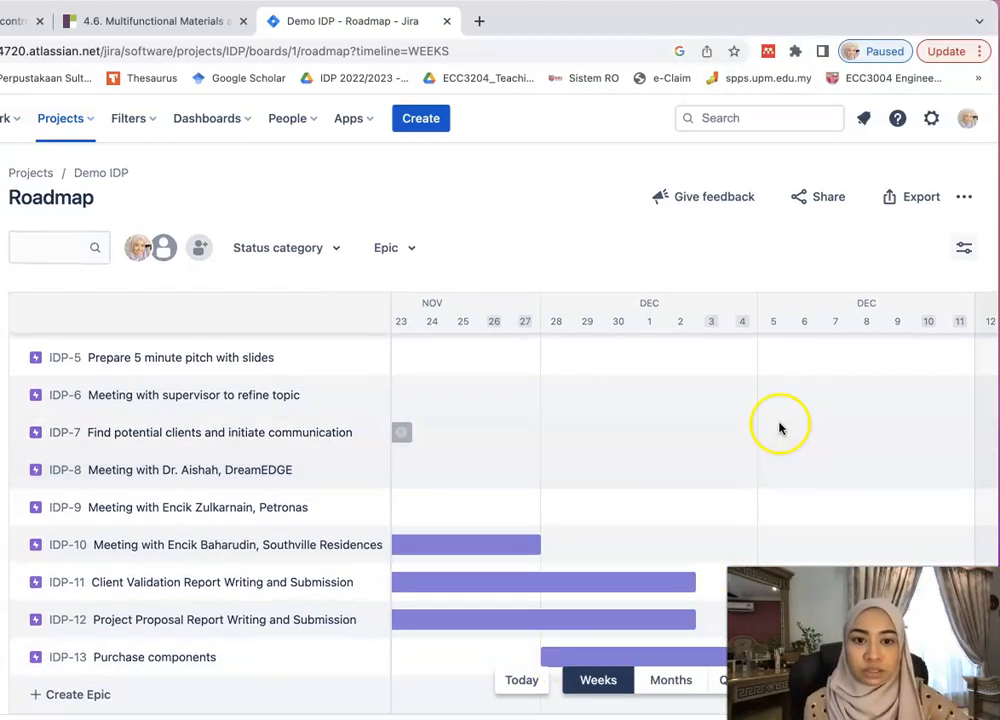
{"action": "mouse_move", "coordinate": [610, 18]}
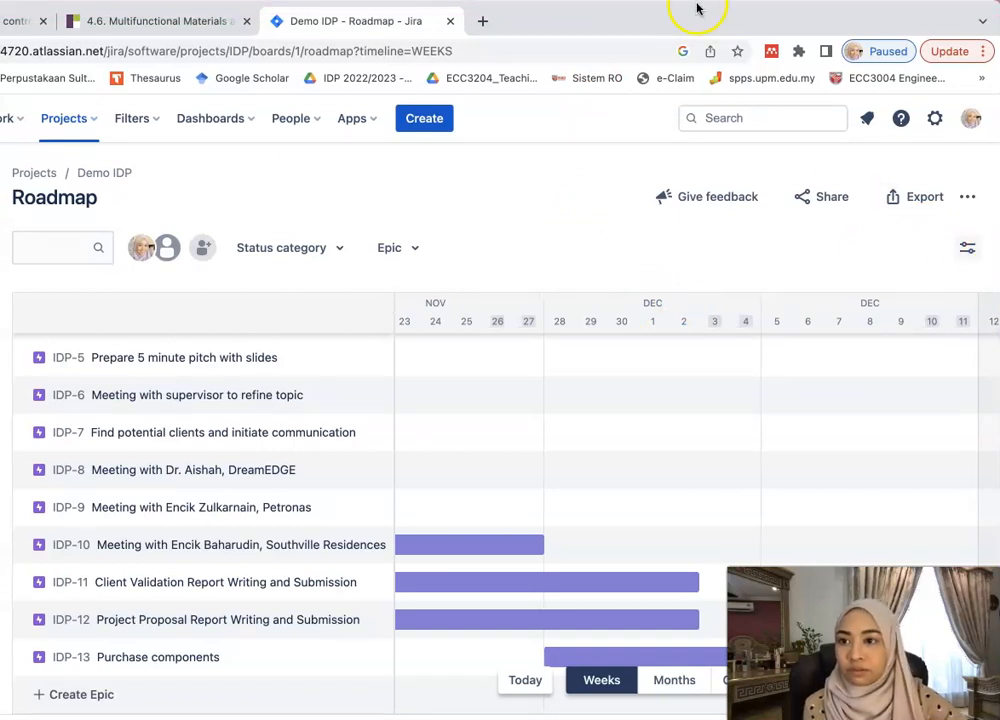
{"action": "left_click", "coordinate": [476, 46]}
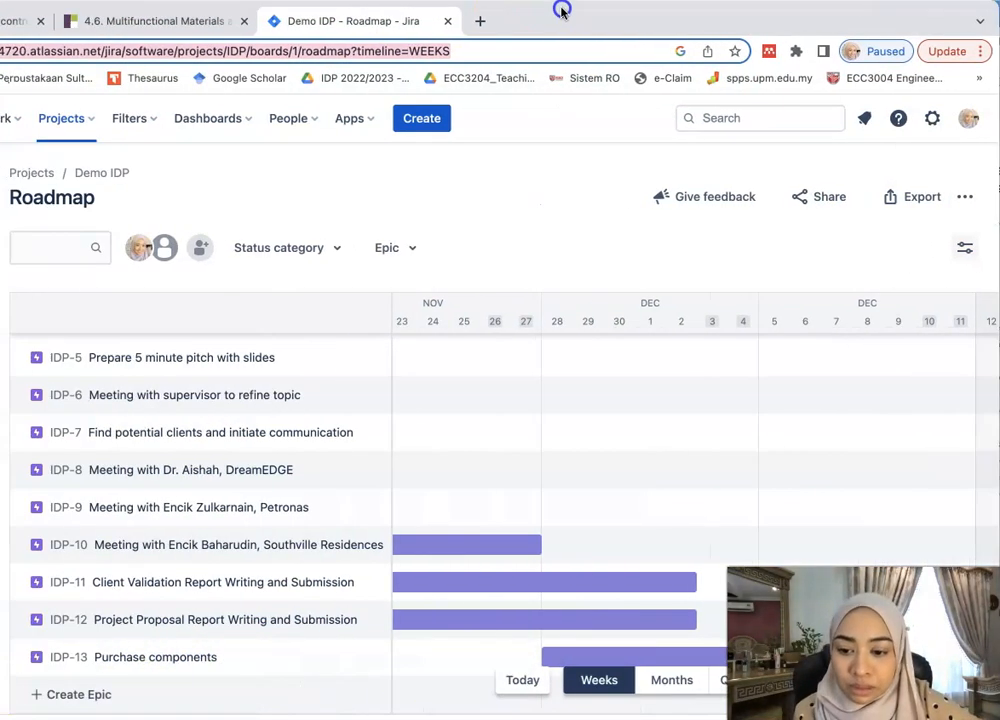
- Reschedule the IDP-13 Purchase components bar to run from 3 December to about 11 December
{"action": "left_click_drag", "start_coordinate": [391, 10], "coordinate": [364, 9]}
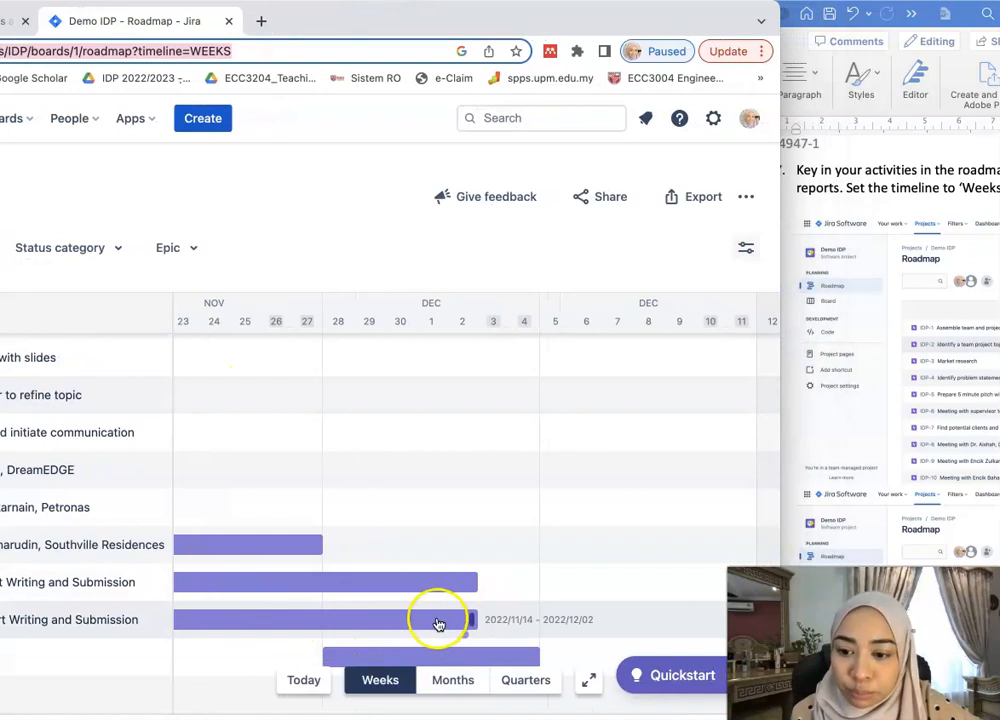
{"action": "left_click_drag", "start_coordinate": [328, 657], "coordinate": [475, 648]}
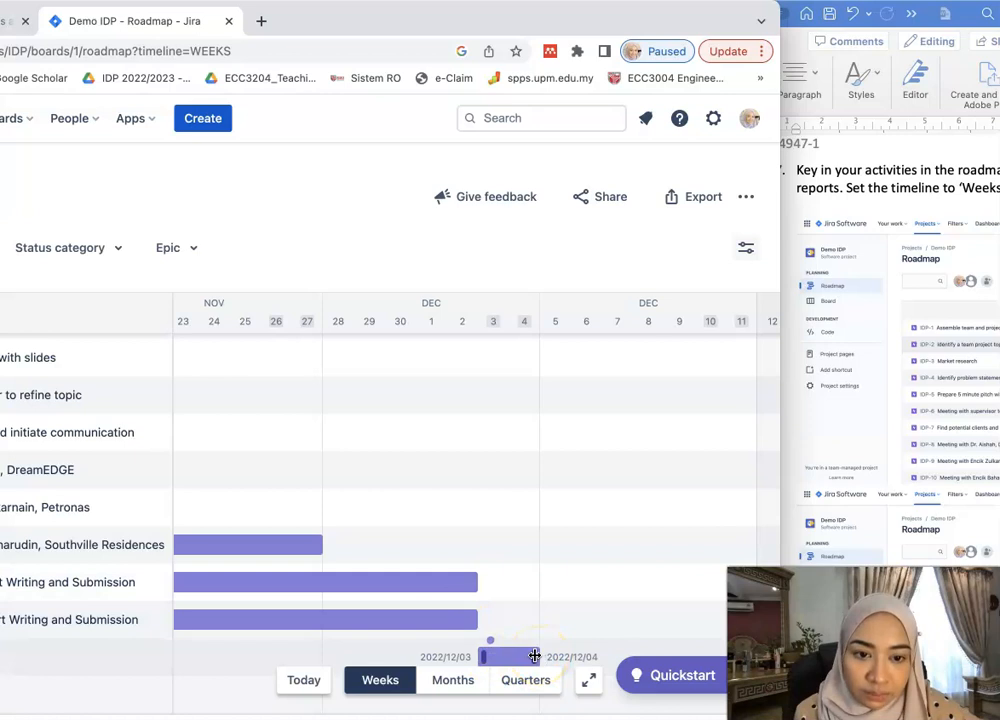
{"action": "scroll", "coordinate": [687, 558], "scroll_direction": "right", "scroll_amount": 3}
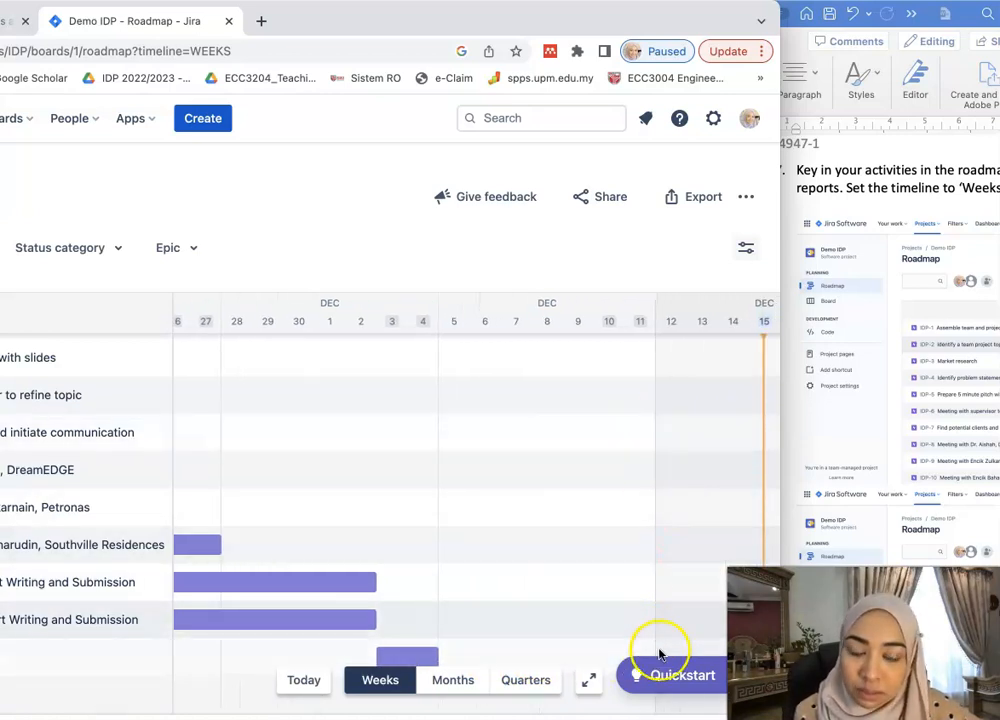
{"action": "left_click_drag", "start_coordinate": [437, 652], "coordinate": [652, 648]}
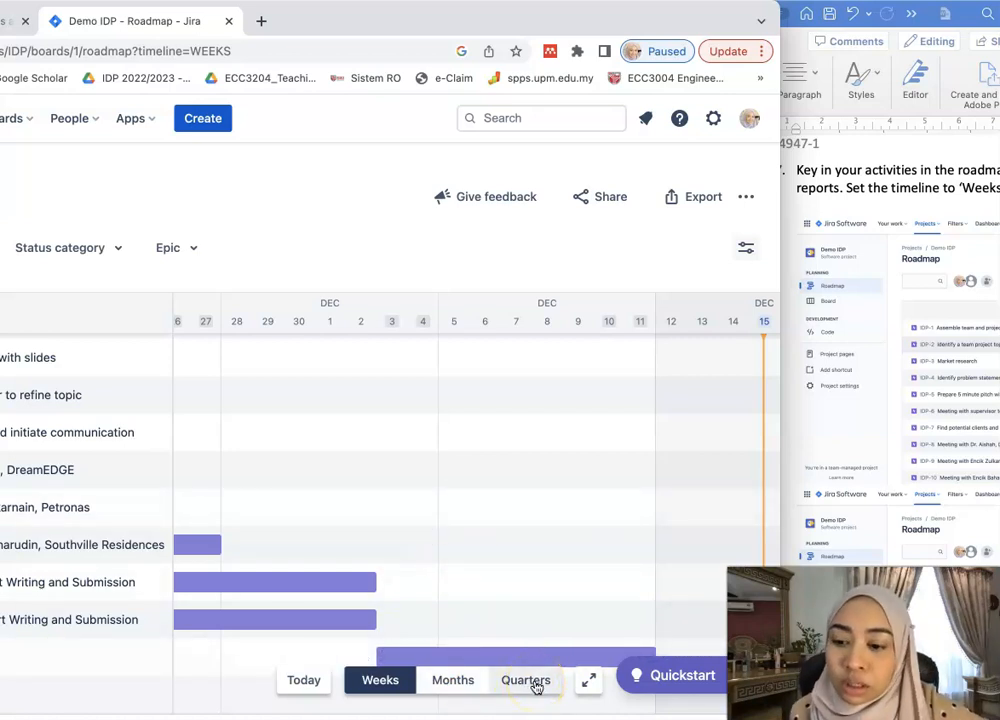
{"action": "scroll", "coordinate": [571, 634], "scroll_direction": "down", "scroll_amount": 1}
{"action": "scroll", "coordinate": [571, 634], "scroll_direction": "up", "scroll_amount": 1}
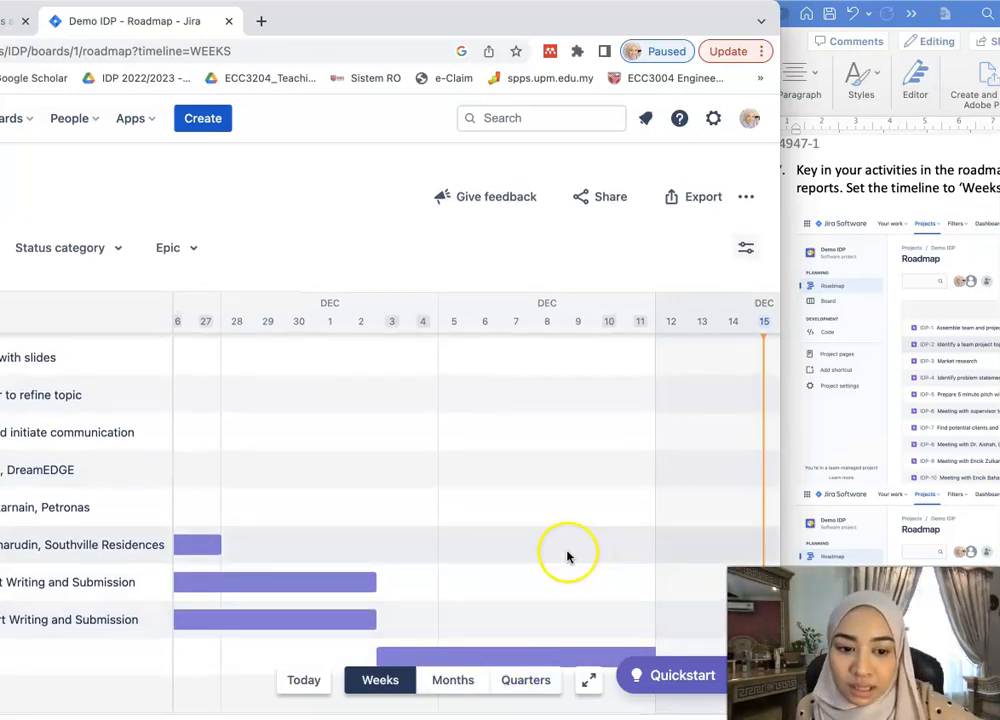
{"action": "scroll", "coordinate": [567, 557], "scroll_direction": "right", "scroll_amount": 3}
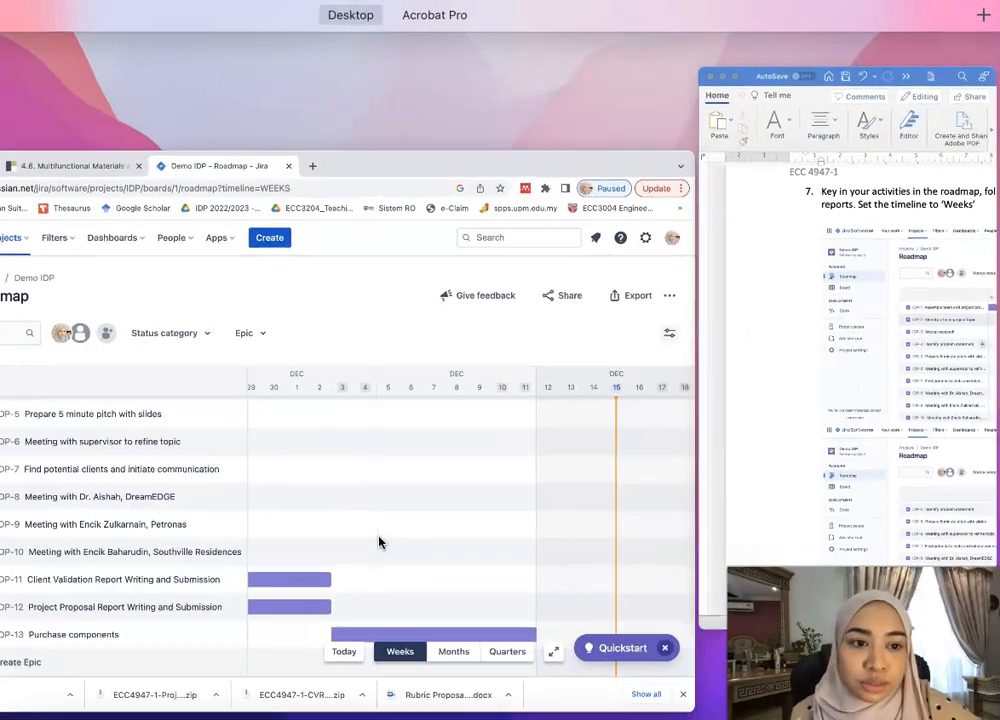
- Bring the Word guide over the roadmap and widen it across the screen
{"action": "left_click_drag", "start_coordinate": [866, 22], "coordinate": [268, 28]}
{"action": "left_click_drag", "start_coordinate": [587, 160], "coordinate": [990, 175]}
{"action": "scroll", "coordinate": [746, 254], "scroll_direction": "up", "scroll_amount": 10}
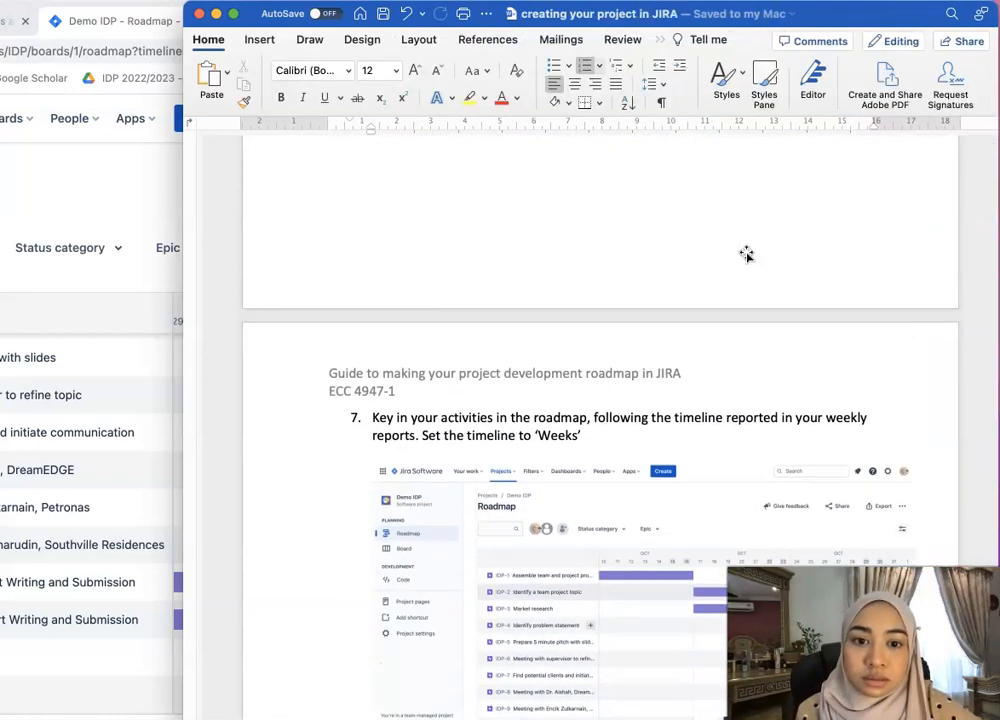
- Read the capstone task list in the guide's Table 4.4, then bring the Jira roadmap forward
{"action": "scroll", "coordinate": [746, 254], "scroll_direction": "up", "scroll_amount": 10}
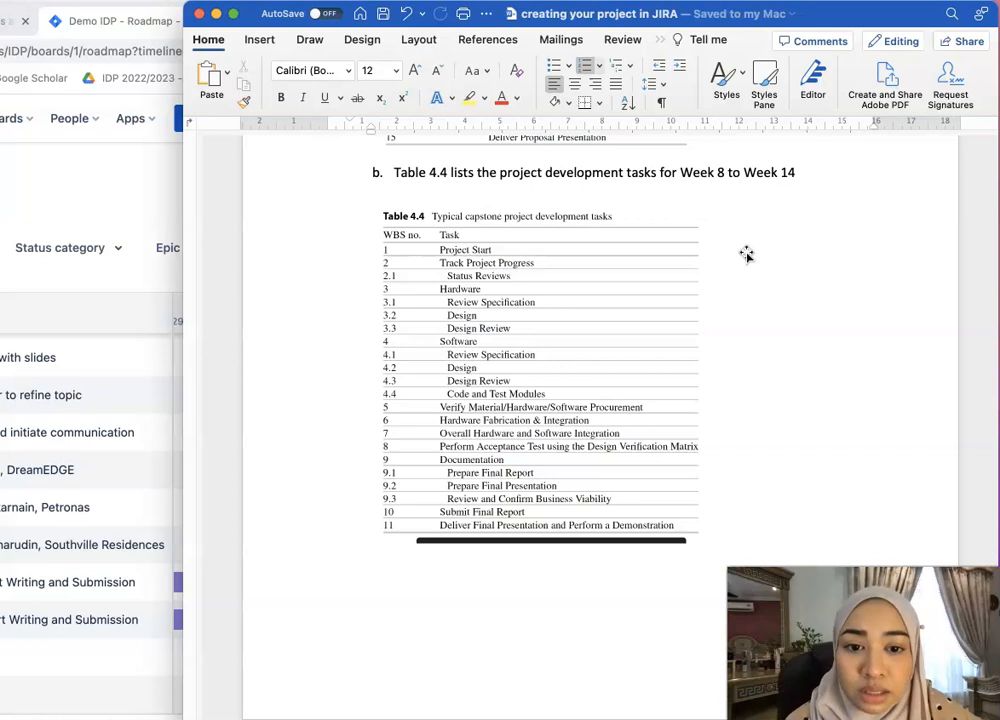
{"action": "scroll", "coordinate": [746, 254], "scroll_direction": "up", "scroll_amount": 2}
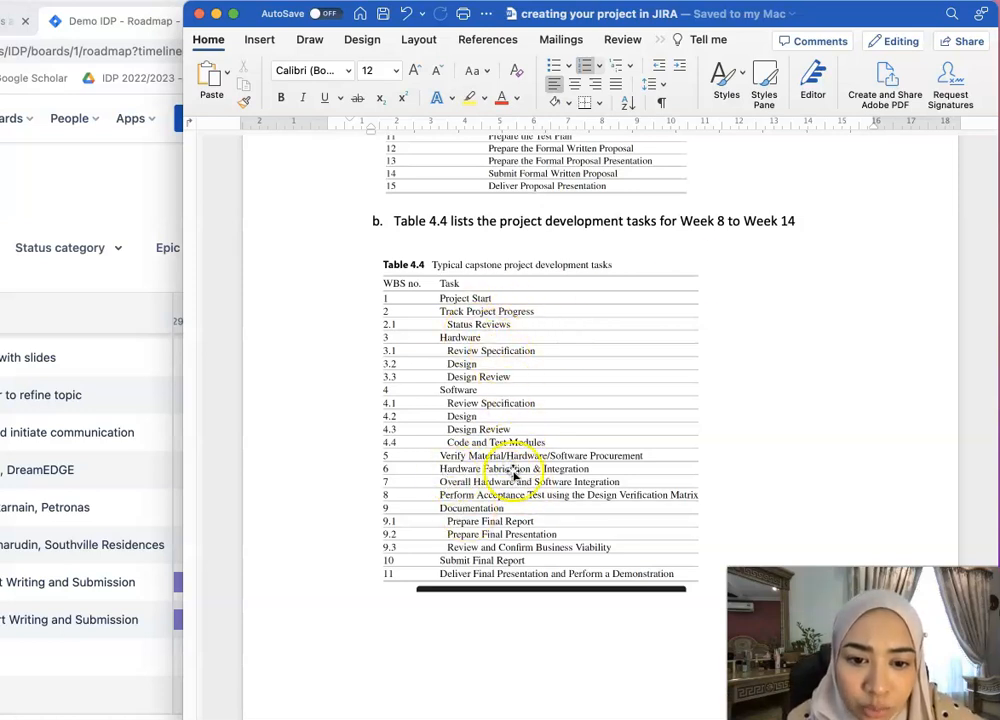
{"action": "scroll", "coordinate": [502, 508], "scroll_direction": "up", "scroll_amount": 1}
{"action": "scroll", "coordinate": [502, 508], "scroll_direction": "up", "scroll_amount": 5}
{"action": "scroll", "coordinate": [500, 504], "scroll_direction": "down", "scroll_amount": 7}
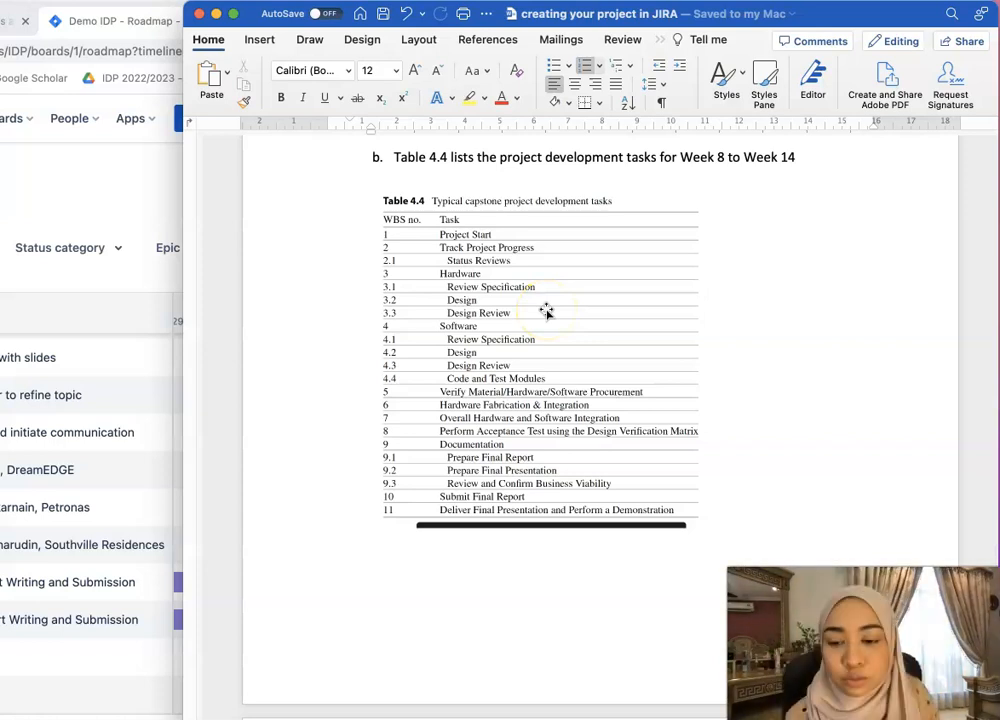
{"action": "left_click", "coordinate": [114, 417]}
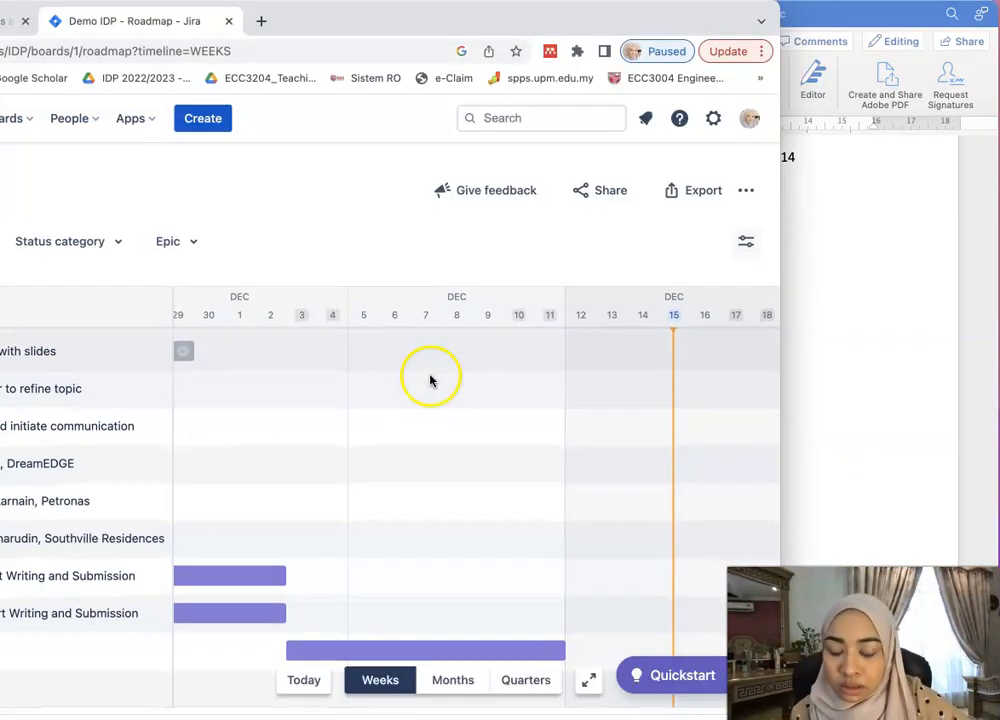
- Create epic IDP-14 'validate all purchased components working correctly' below Purchase components
{"action": "left_click", "coordinate": [80, 693]}
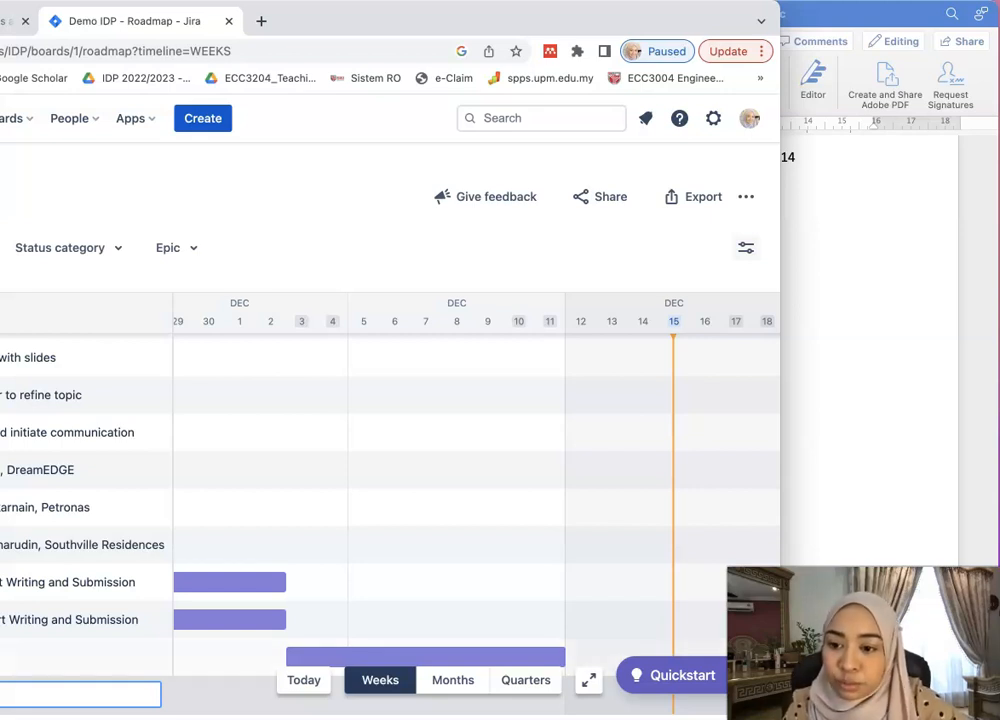
{"action": "left_click_drag", "start_coordinate": [346, 20], "coordinate": [540, 20]}
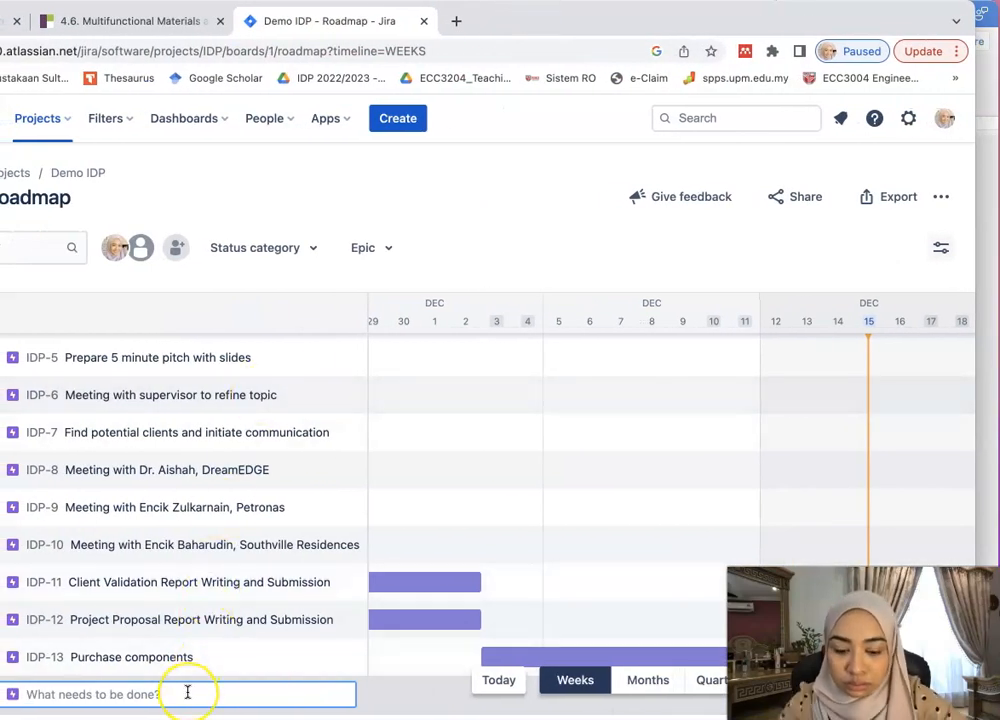
{"action": "type", "text": "validate s"}
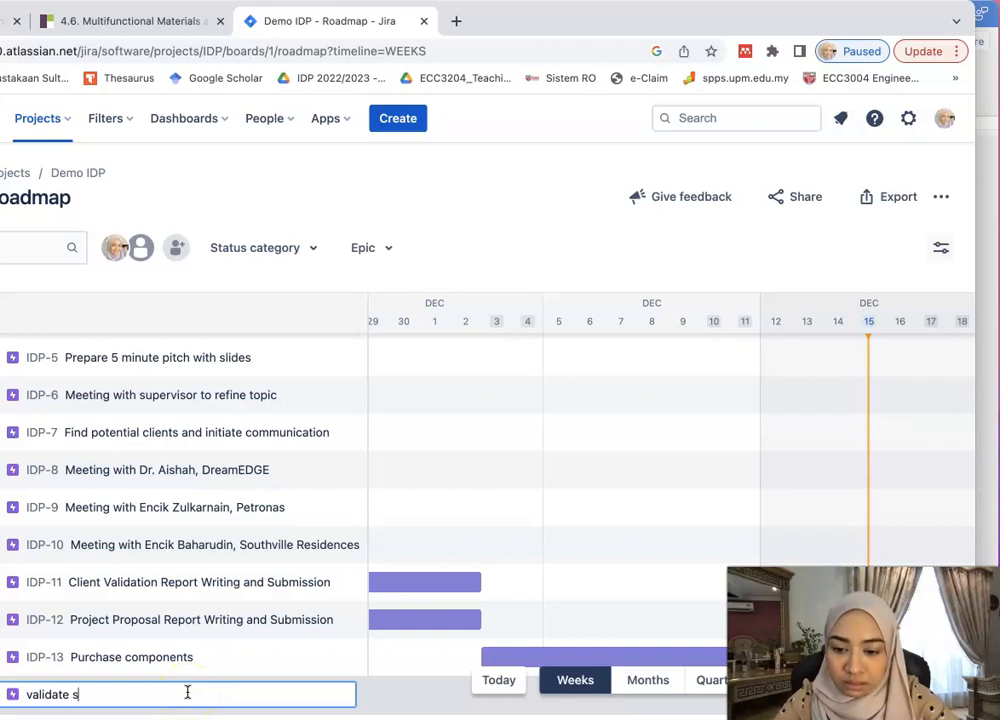
{"action": "type", "text": "ll purchased component"}
{"action": "key", "text": "BackSpace"}
{"action": "key", "text": "BackSpace"}
{"action": "type", "text": "ents working correc"}
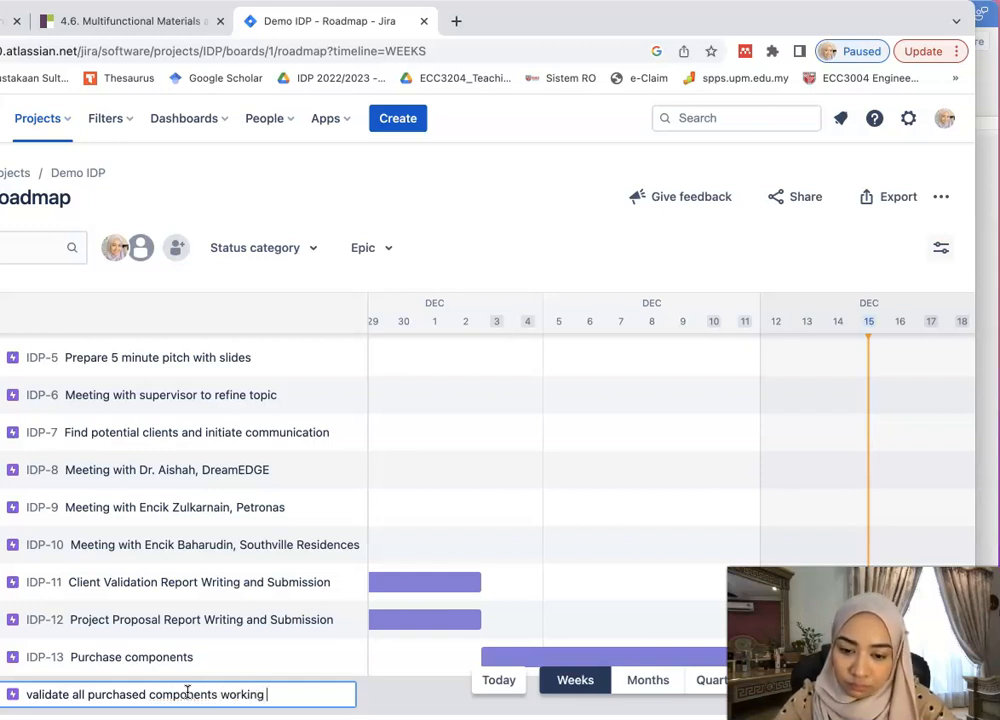
{"action": "key", "text": "BackSpace"}
{"action": "key", "text": "BackSpace"}
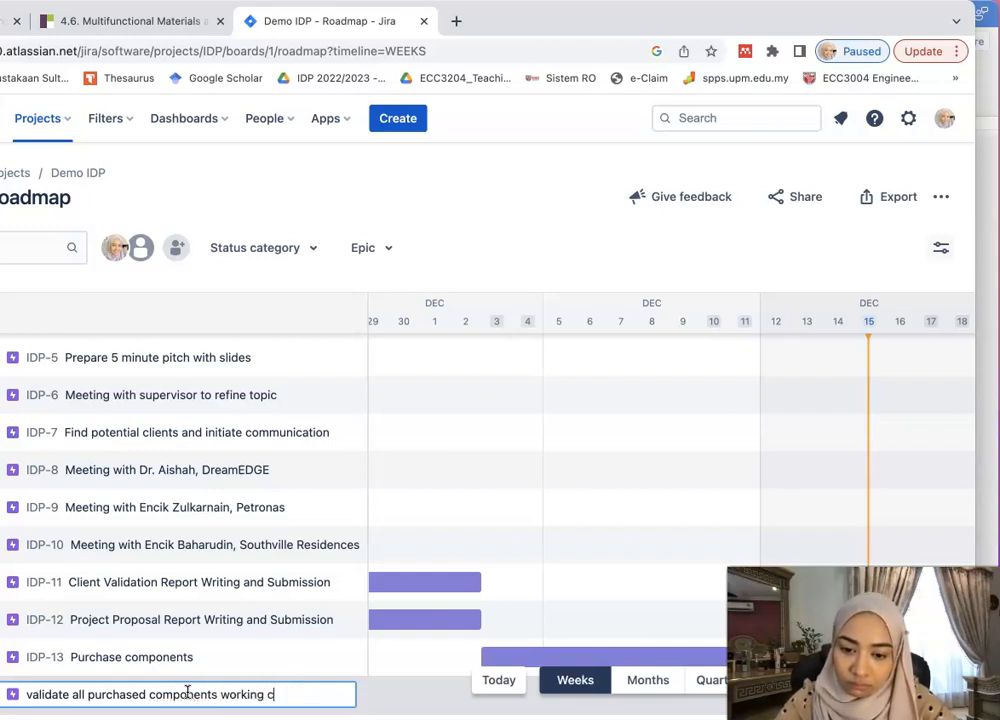
{"action": "type", "text": "orrectly"}
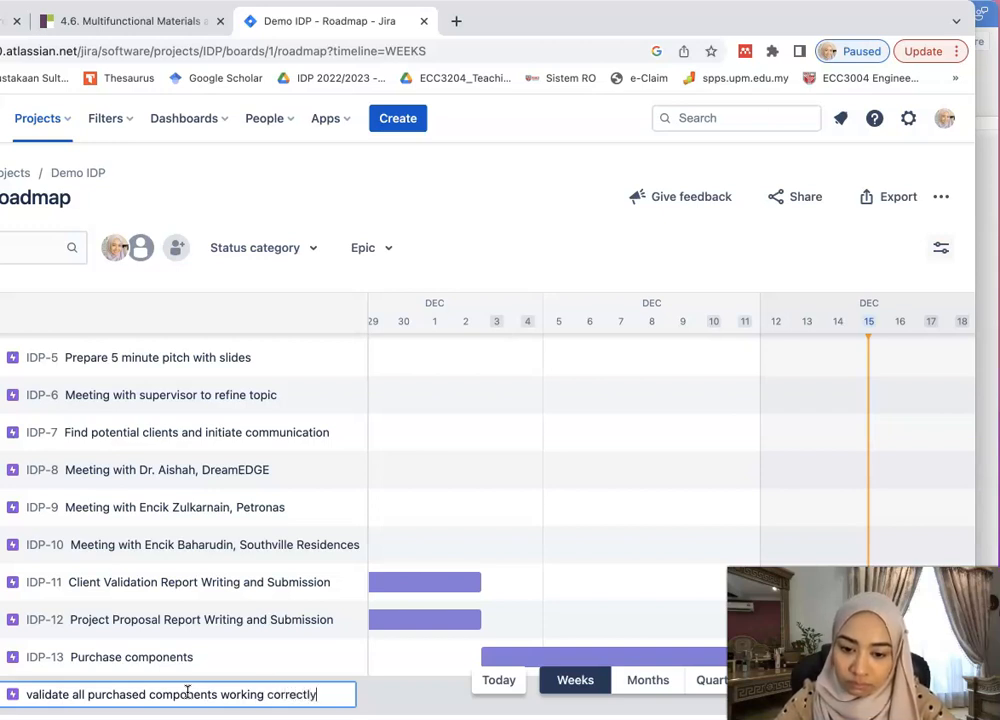
{"action": "key", "text": "Return"}
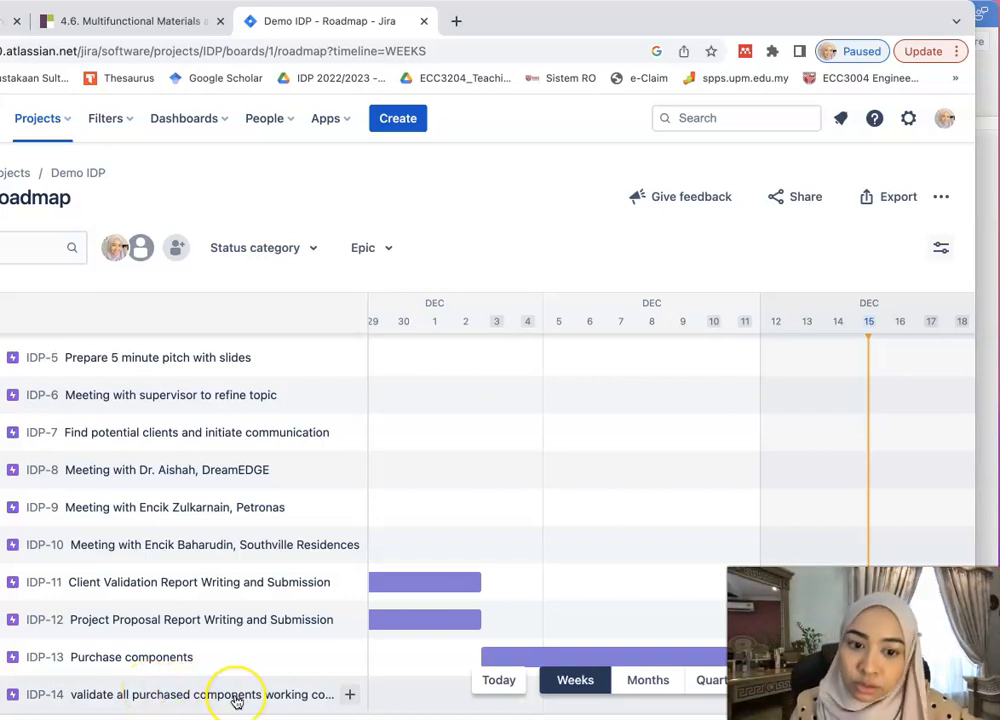
- Create epic IDP-15 named 'coding for each sensor'
{"action": "scroll", "coordinate": [279, 665], "scroll_direction": "down", "scroll_amount": 1}
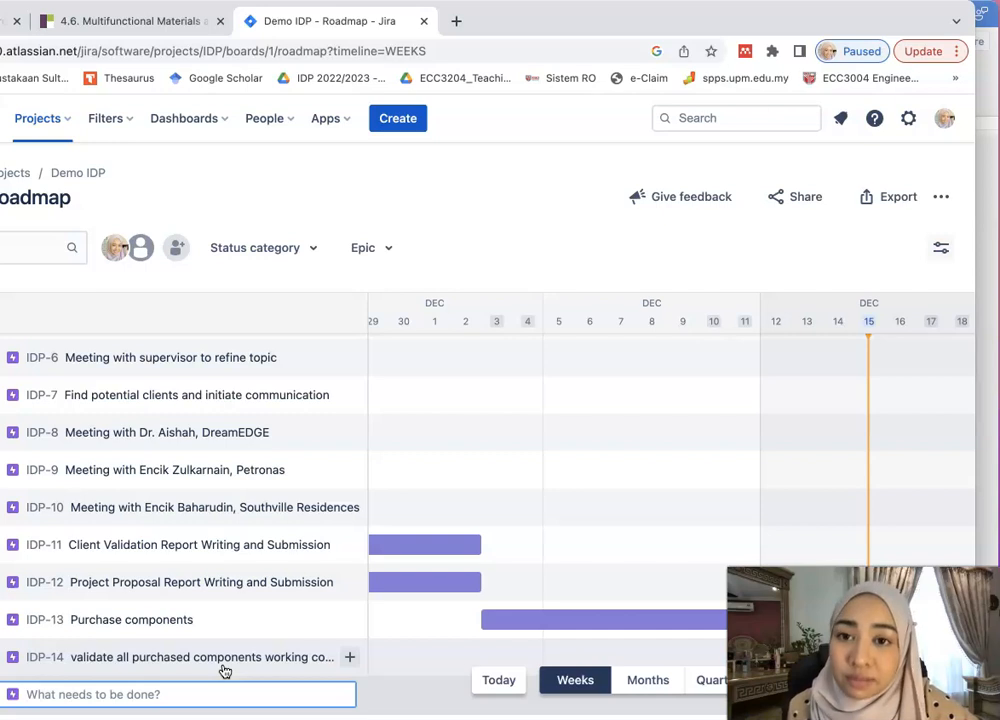
{"action": "left_click", "coordinate": [220, 692]}
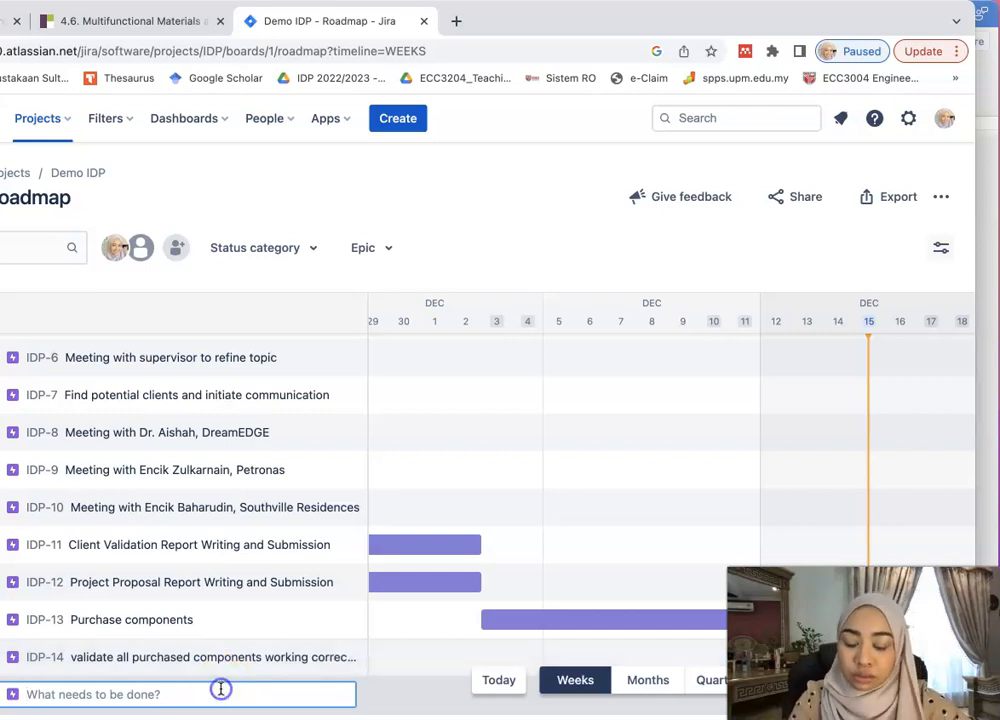
{"action": "type", "text": "intg"}
{"action": "key", "text": "BackSpace"}
{"action": "type", "text": "egrat"}
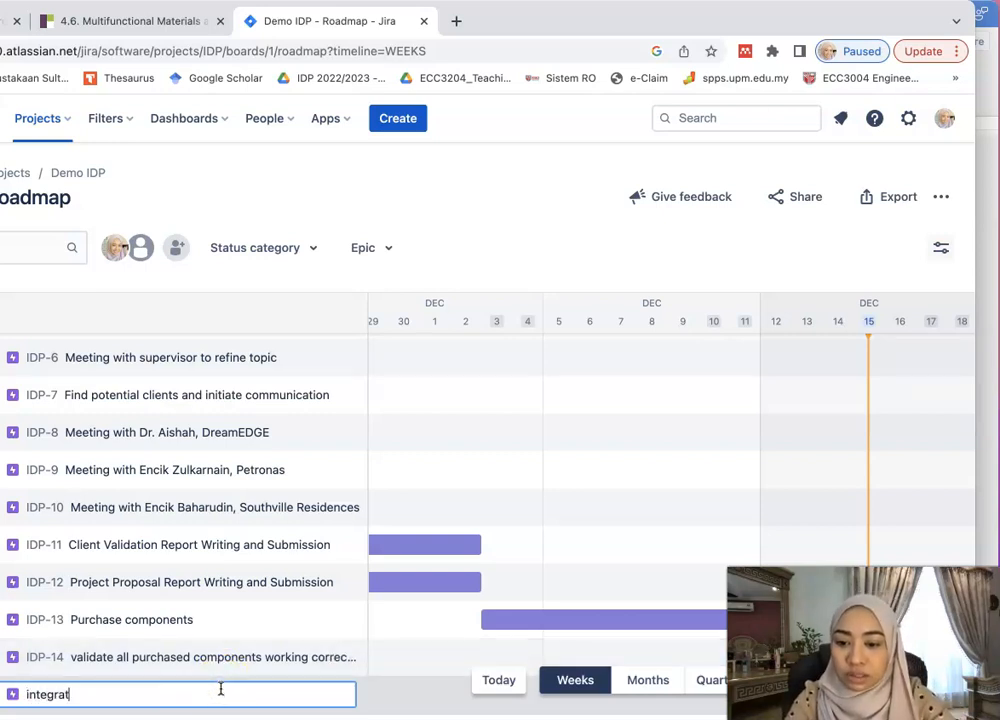
{"action": "type", "text": "e components"}
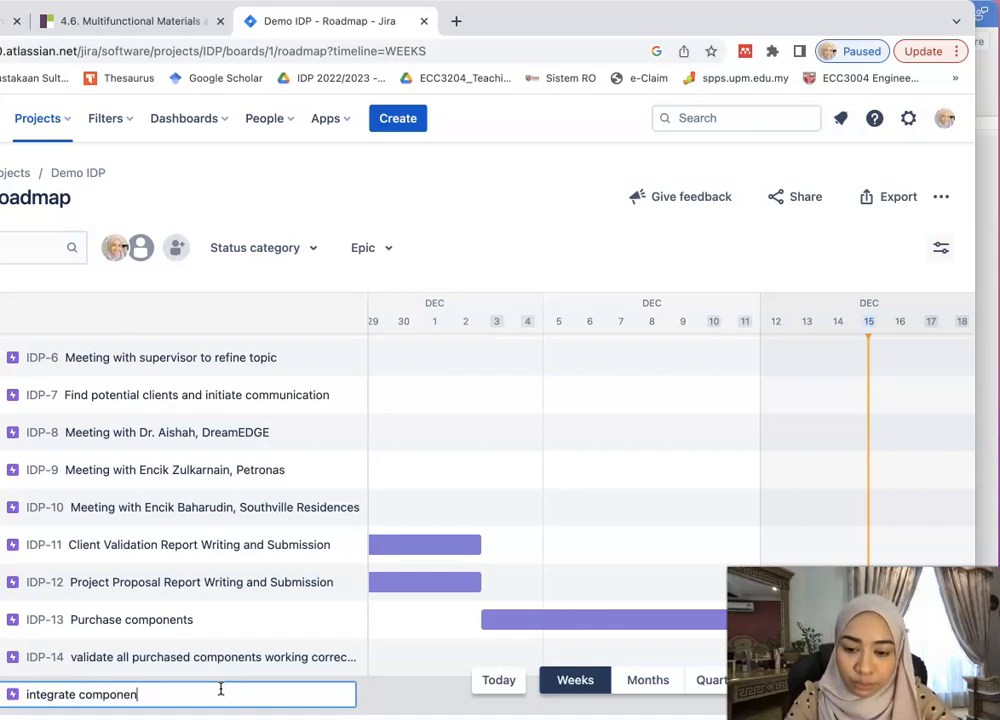
{"action": "key", "text": "BackSpace"}
{"action": "key", "text": "BackSpace"}
{"action": "key", "text": "BackSpace"}
{"action": "key", "text": "BackSpace"}
{"action": "key", "text": "BackSpace"}
{"action": "key", "text": "BackSpace"}
{"action": "key", "text": "BackSpace"}
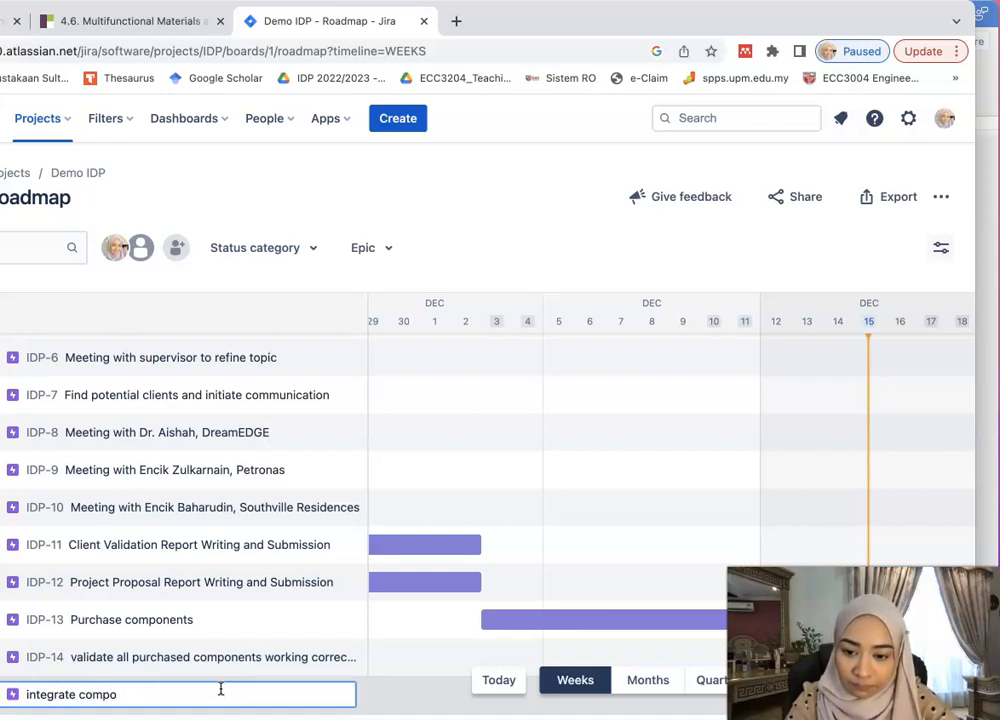
{"action": "key", "text": "BackSpace"}
{"action": "key", "text": "BackSpace"}
{"action": "key", "text": "BackSpace"}
{"action": "key", "text": "BackSpace"}
{"action": "key", "text": "BackSpace"}
{"action": "key", "text": "BackSpace"}
{"action": "key", "text": "BackSpace"}
{"action": "key", "text": "BackSpace"}
{"action": "key", "text": "BackSpace"}
{"action": "type", "text": "xod"}
{"action": "key", "text": "BackSpace"}
{"action": "key", "text": "BackSpace"}
{"action": "key", "text": "BackSpace"}
{"action": "type", "text": "coding for each sensor"}
{"action": "key", "text": "Return"}
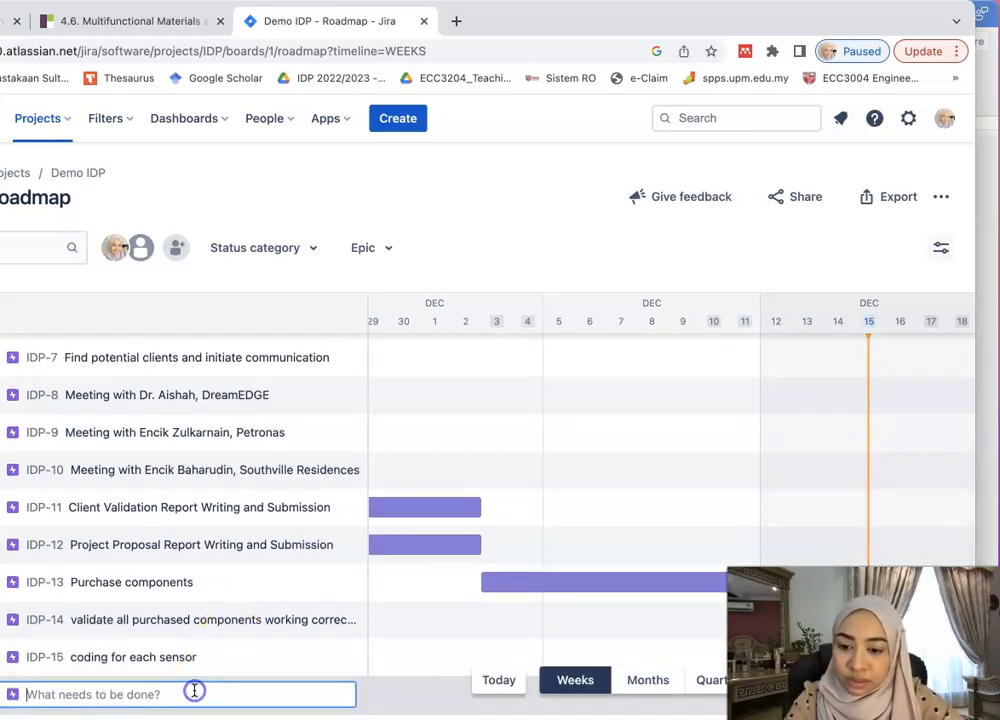
- Create epic IDP-16 named 'integrate ultrasonic with light sensor'
{"action": "type", "text": "integrate ultrasonic "}
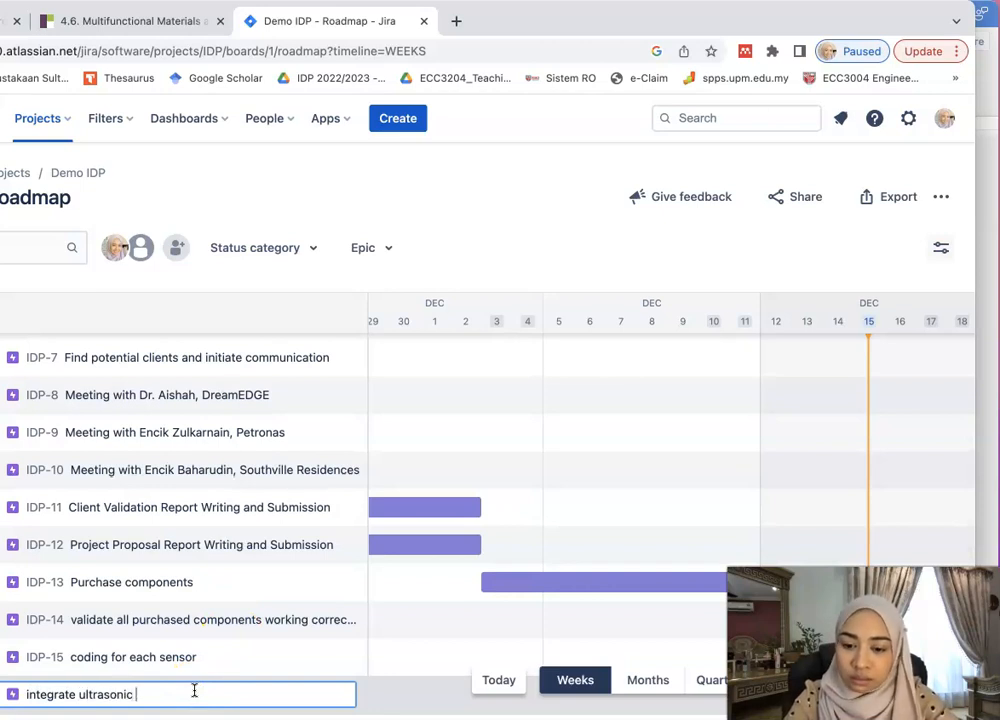
{"action": "type", "text": "with sound"}
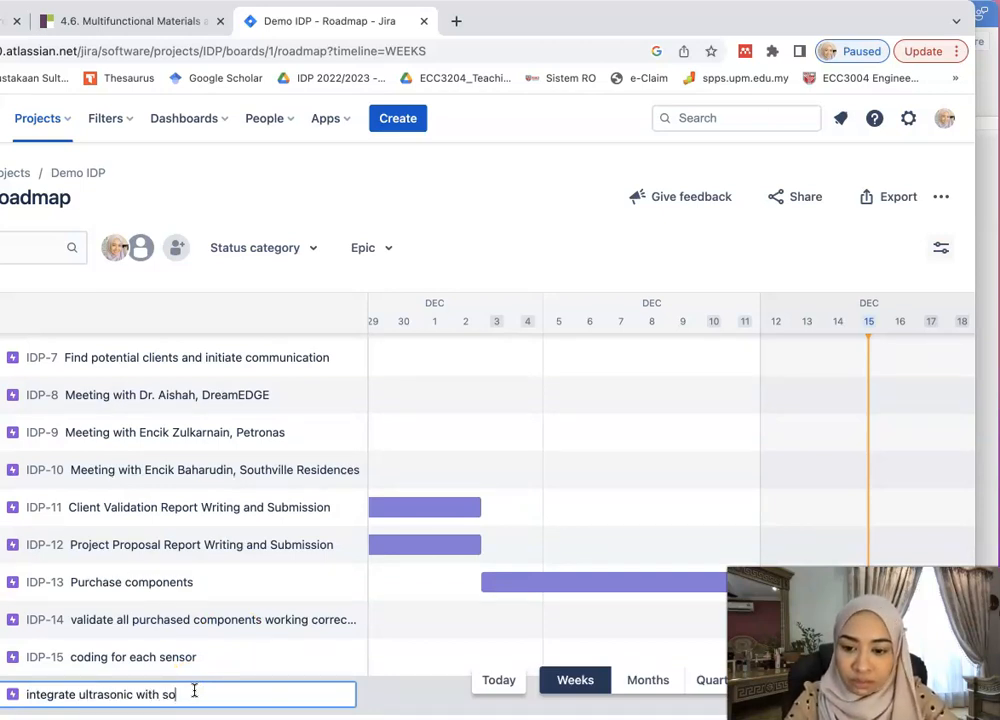
{"action": "key", "text": "BackSpace"}
{"action": "key", "text": "BackSpace"}
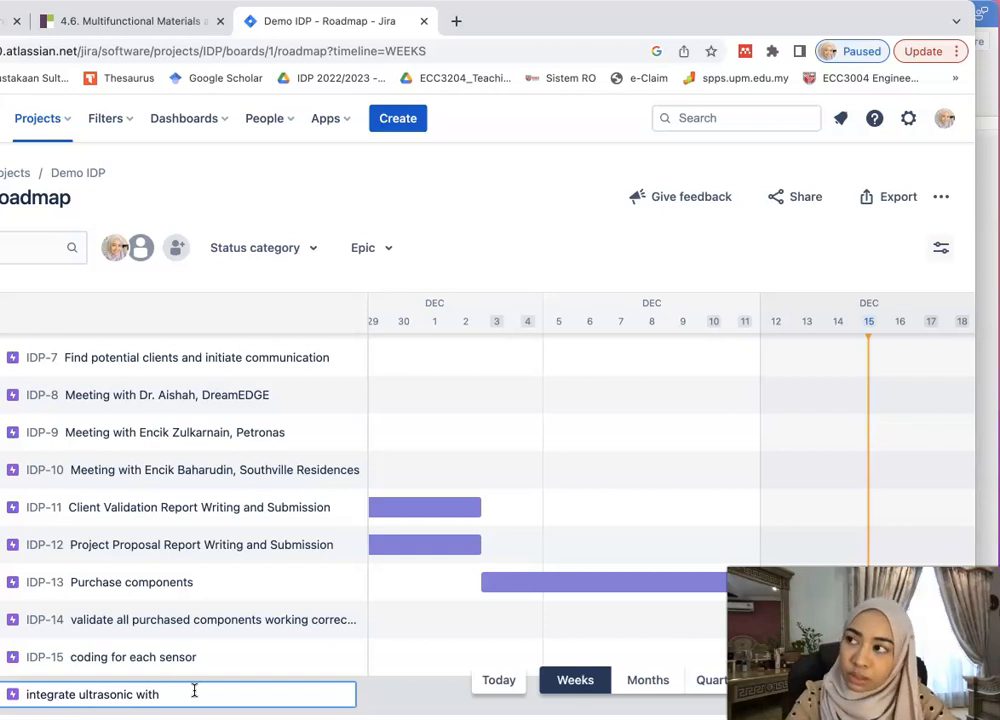
{"action": "type", "text": "ligh"}
{"action": "type", "text": "t and"}
{"action": "key", "text": "BackSpace"}
{"action": "type", "text": "sensor"}
{"action": "key", "text": "Return"}
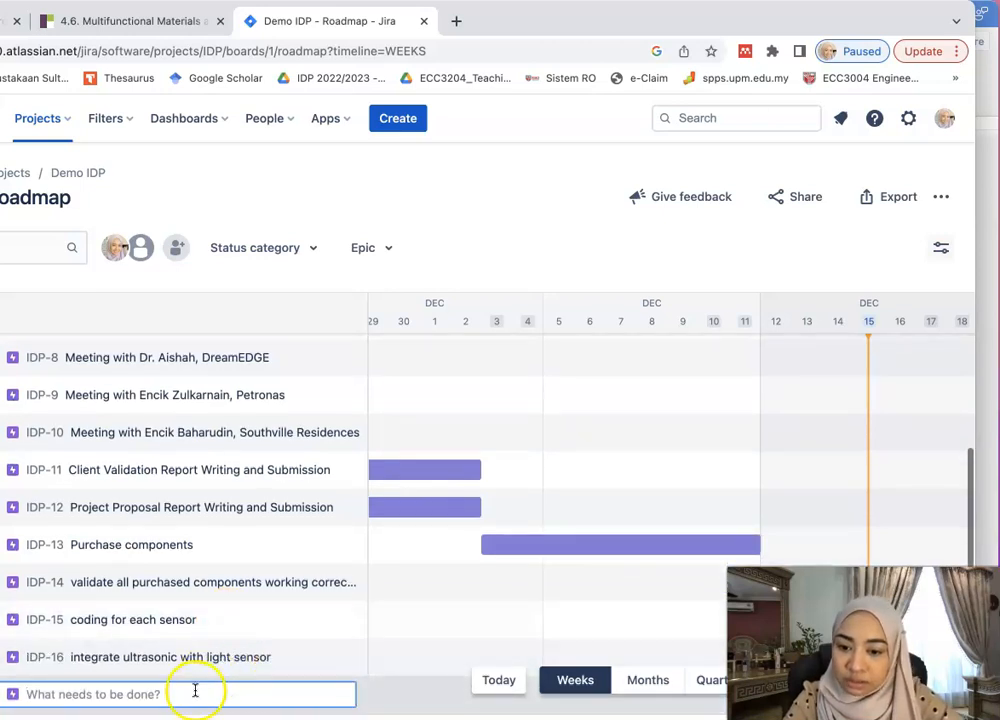
- Create epic IDP-17 'integrate previous development with lora module', then start typing a 'testing phase' epic
{"action": "type", "text": "integrate "}
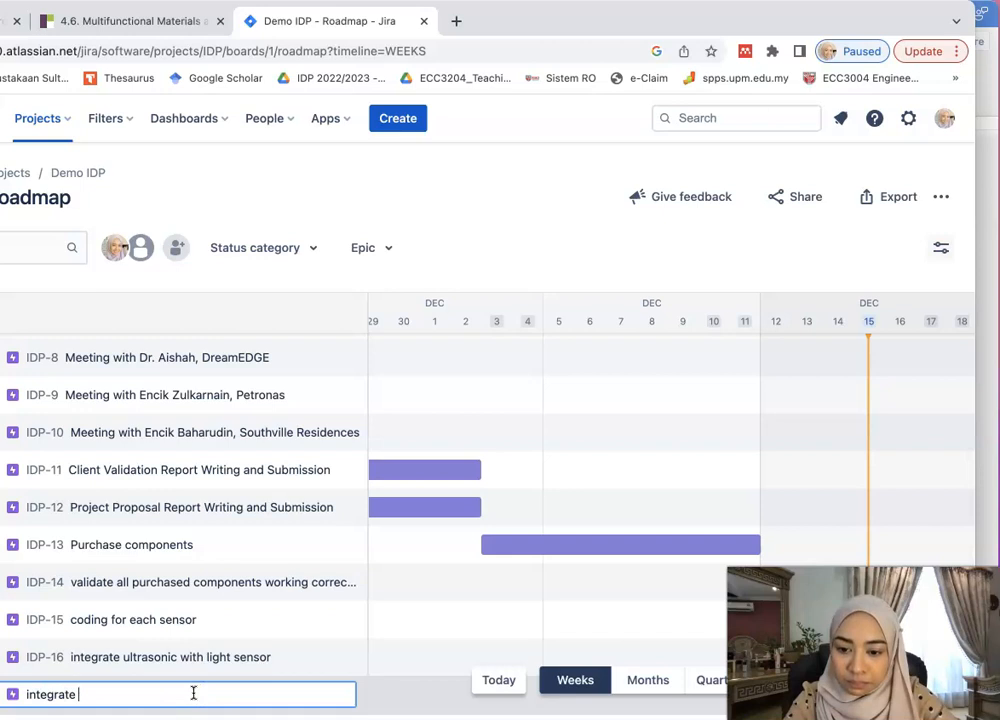
{"action": "type", "text": "previousl"}
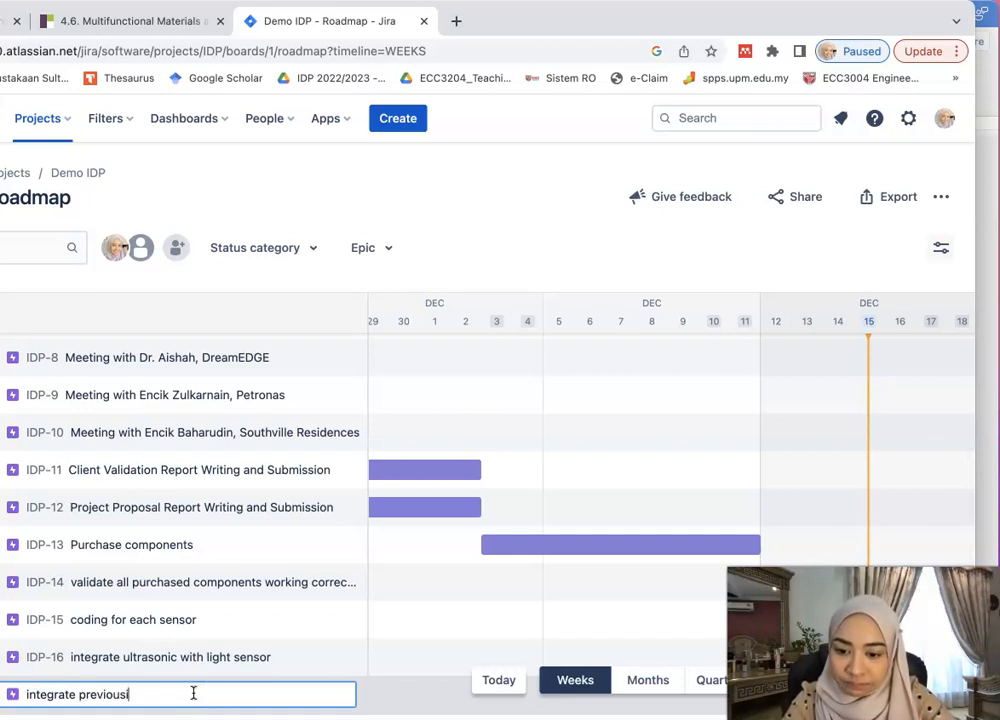
{"action": "key", "text": "BackSpace"}
{"action": "type", "text": " developm"}
{"action": "key", "text": "BackSpace"}
{"action": "type", "text": "ment with"}
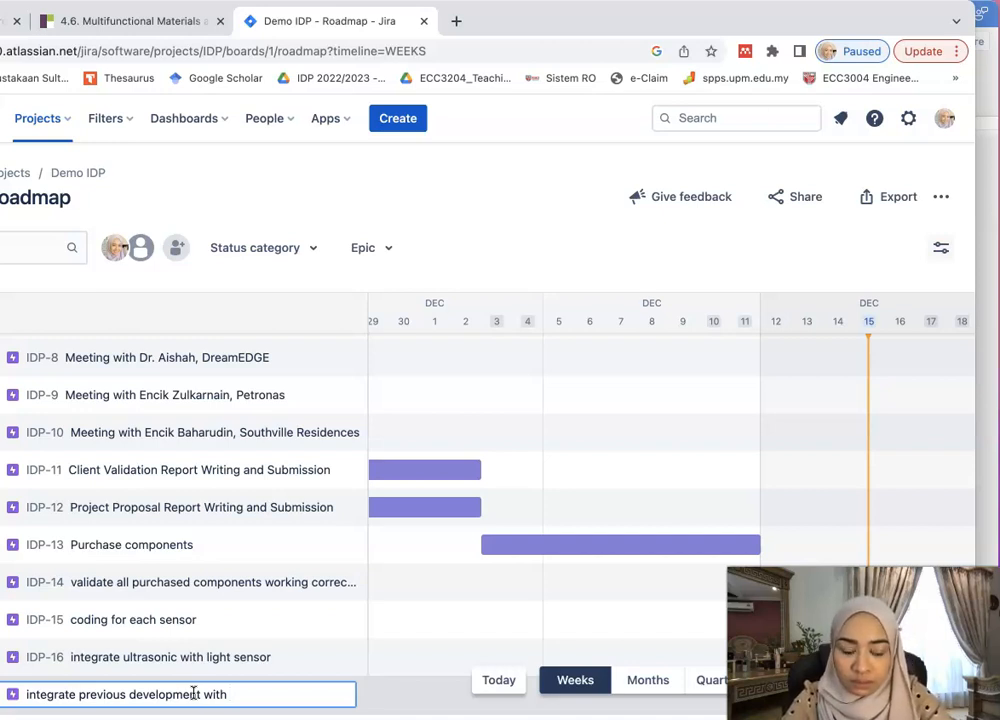
{"action": "type", "text": "lora module"}
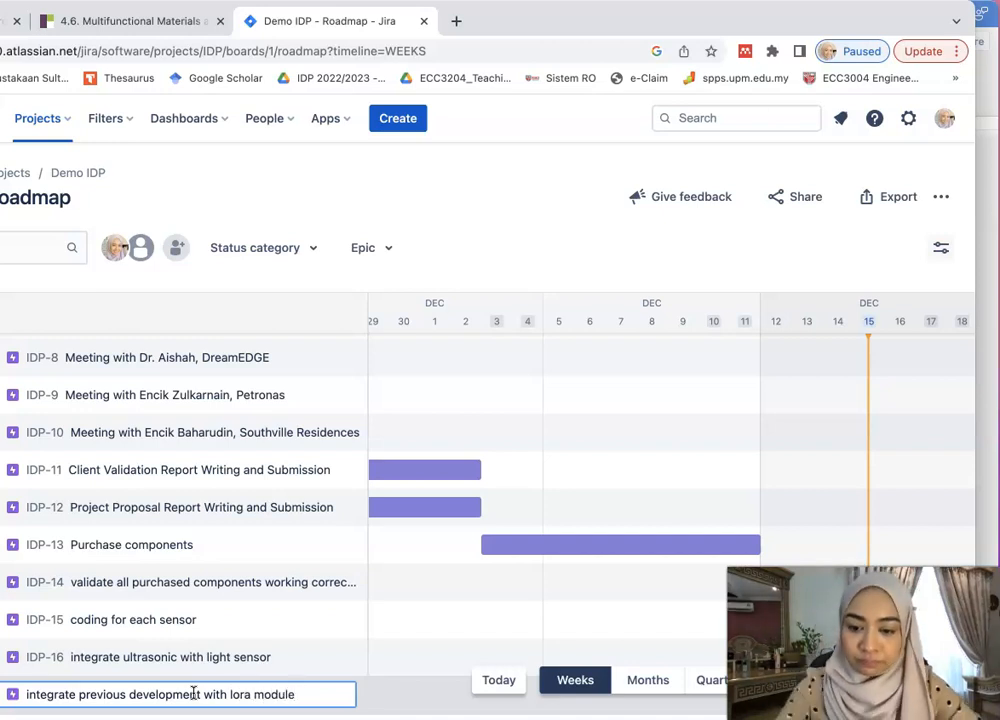
{"action": "key", "text": "Return"}
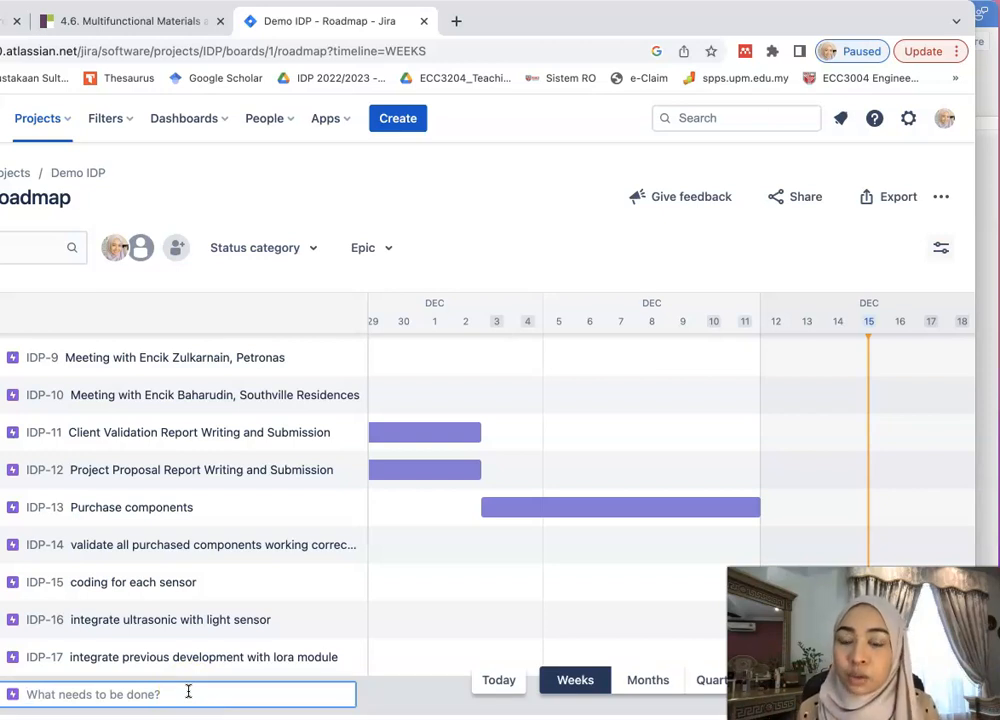
{"action": "type", "text": "testing "}
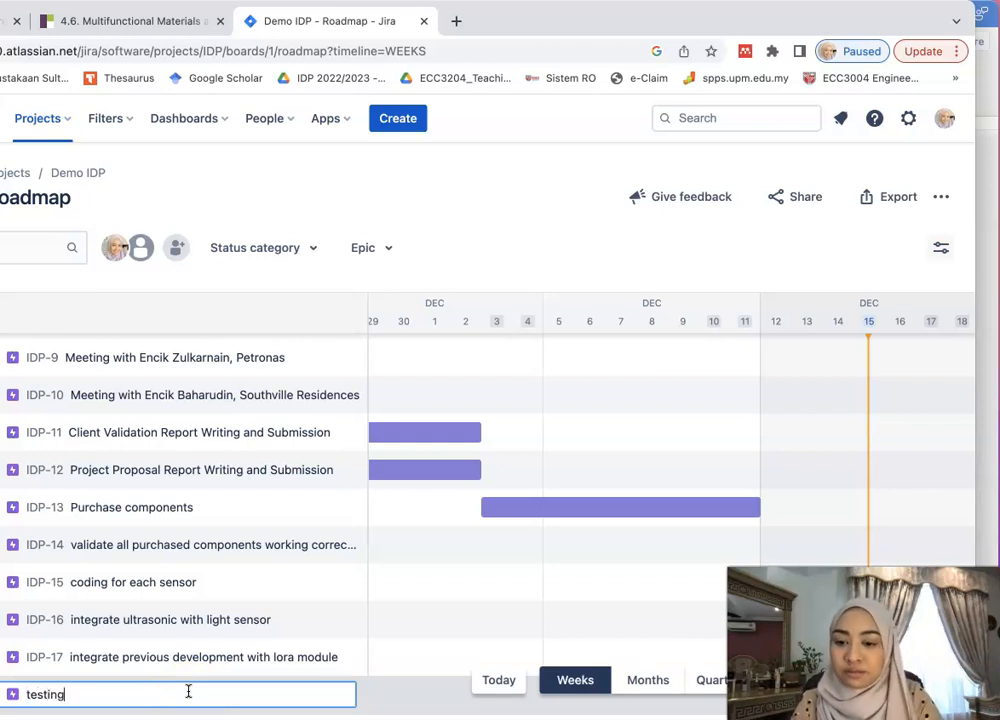
{"action": "type", "text": "phase -"}
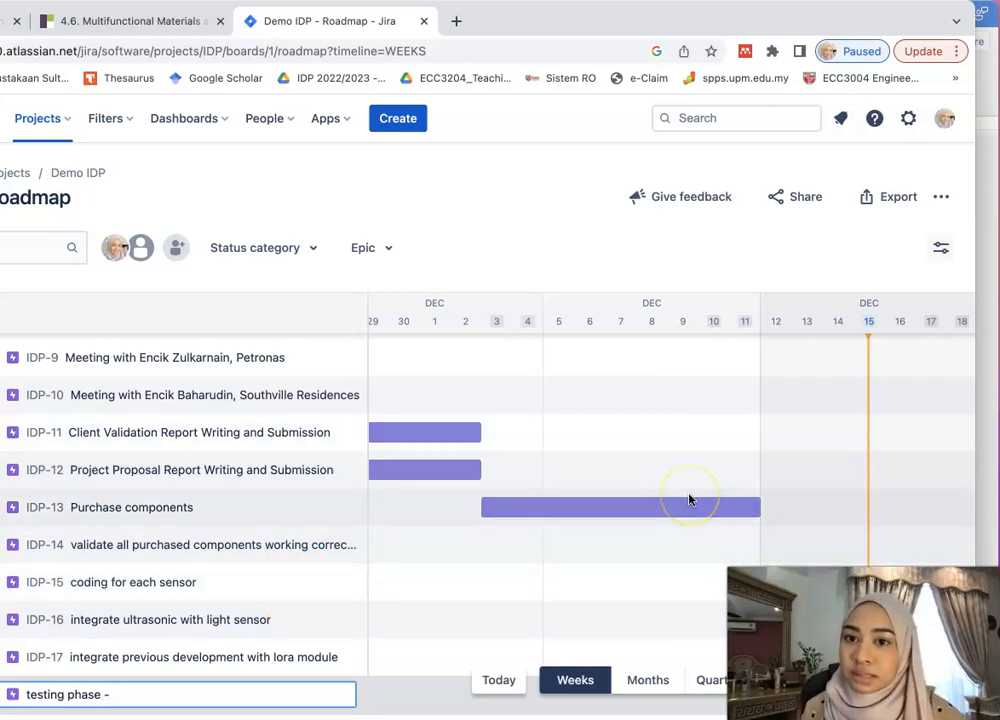
- Discard the unfinished 'testing phase' epic and open the roadmap image export in Weeks view
{"action": "left_click", "coordinate": [603, 167]}
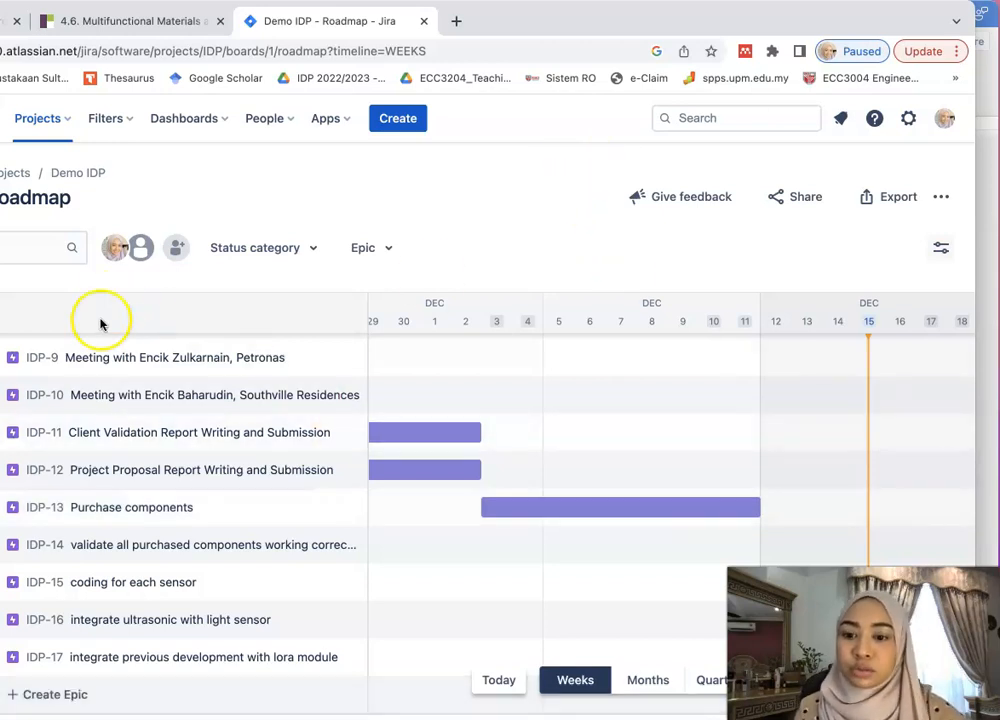
{"action": "left_click", "coordinate": [903, 200]}
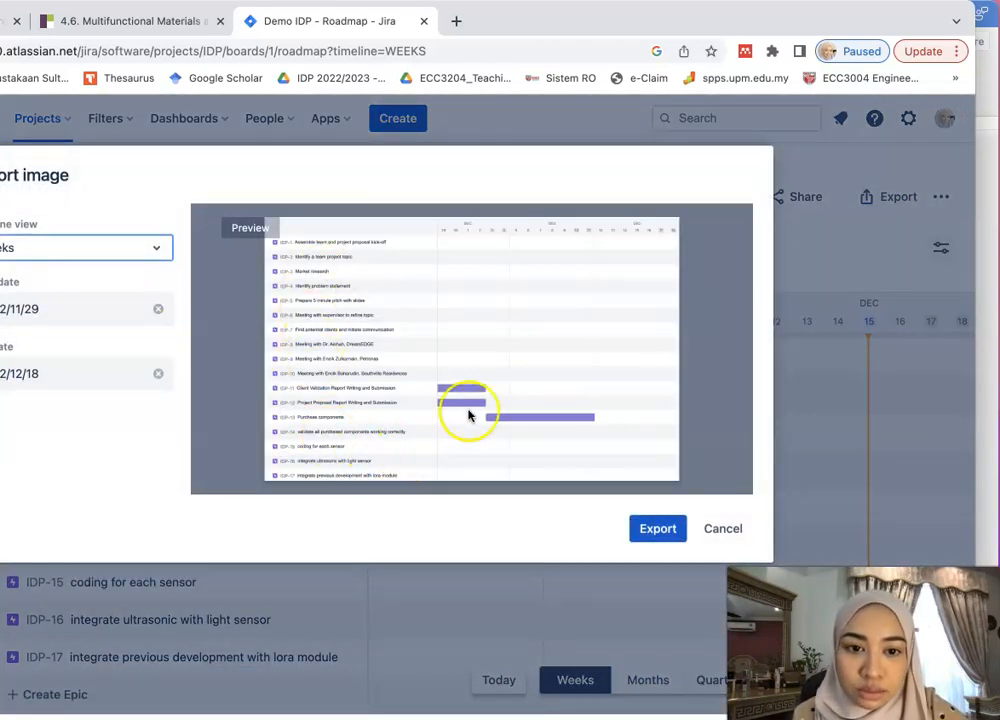
{"action": "left_click", "coordinate": [42, 246]}
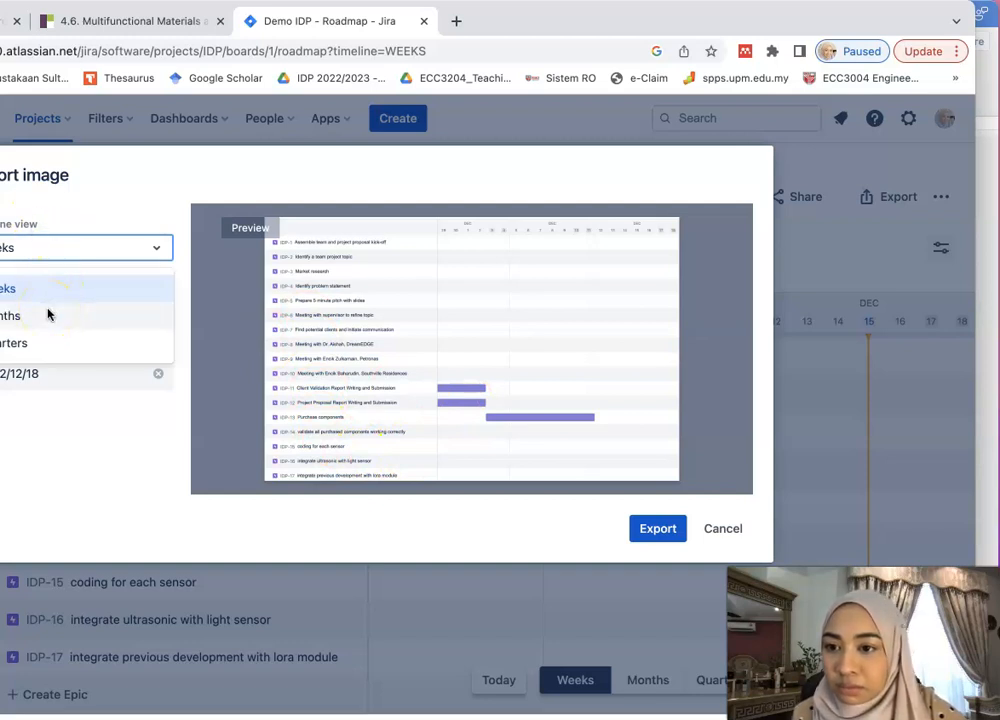
{"action": "left_click", "coordinate": [70, 255]}
- Set the export date range from 10 October 2022 to 22 January 2023
{"action": "left_click", "coordinate": [80, 318]}
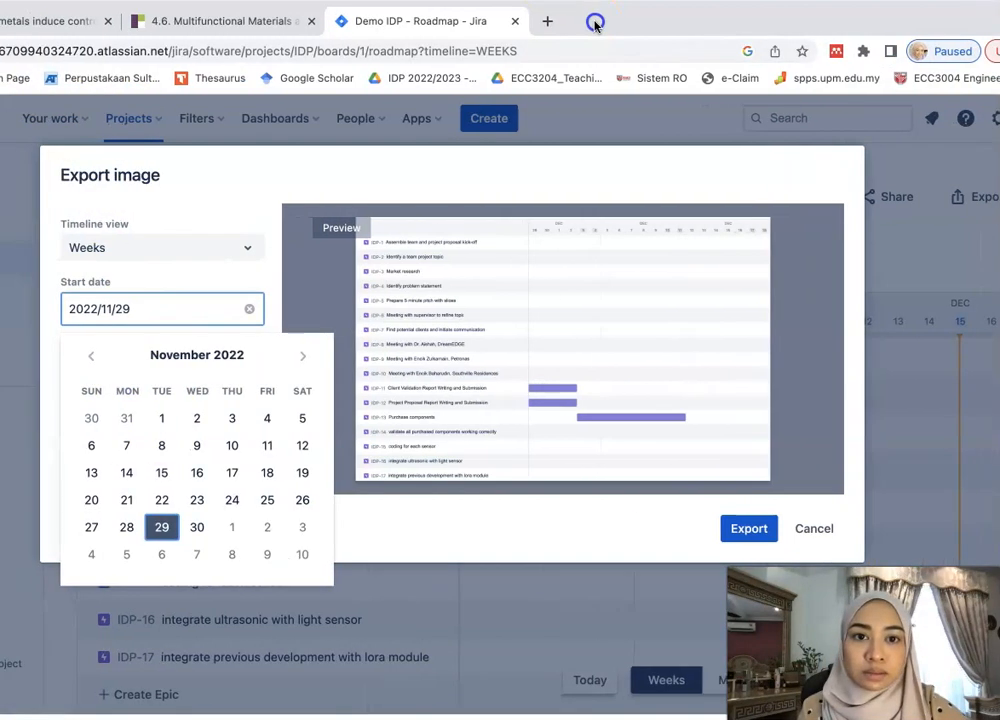
{"action": "left_click", "coordinate": [124, 356]}
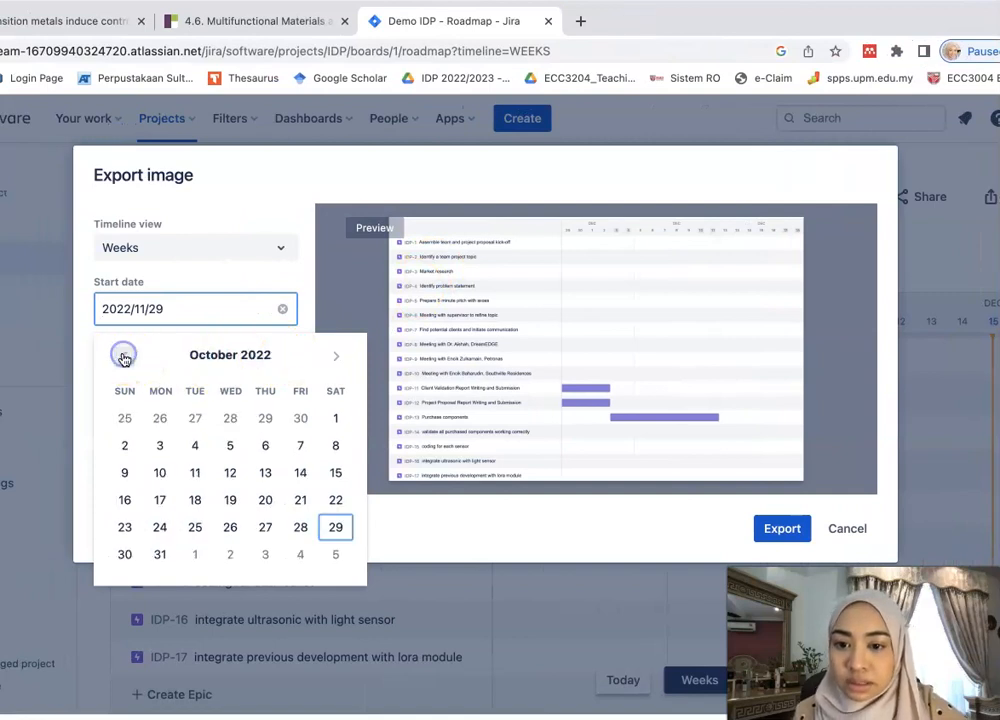
{"action": "left_click", "coordinate": [169, 478]}
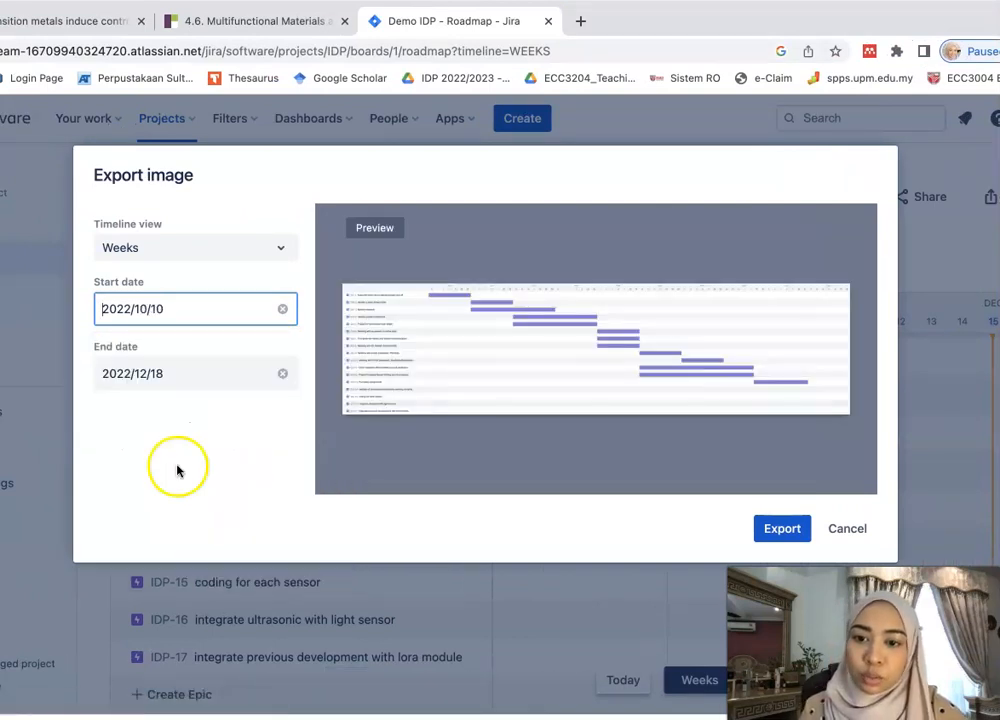
{"action": "left_click", "coordinate": [238, 373]}
{"action": "left_click", "coordinate": [336, 424]}
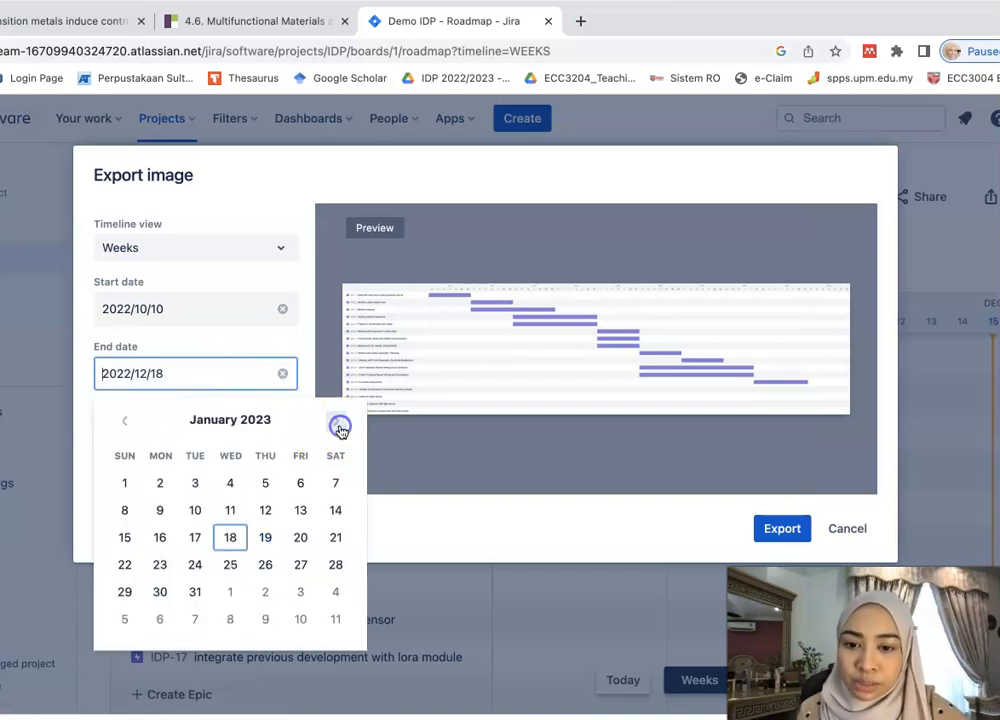
{"action": "left_click", "coordinate": [339, 425]}
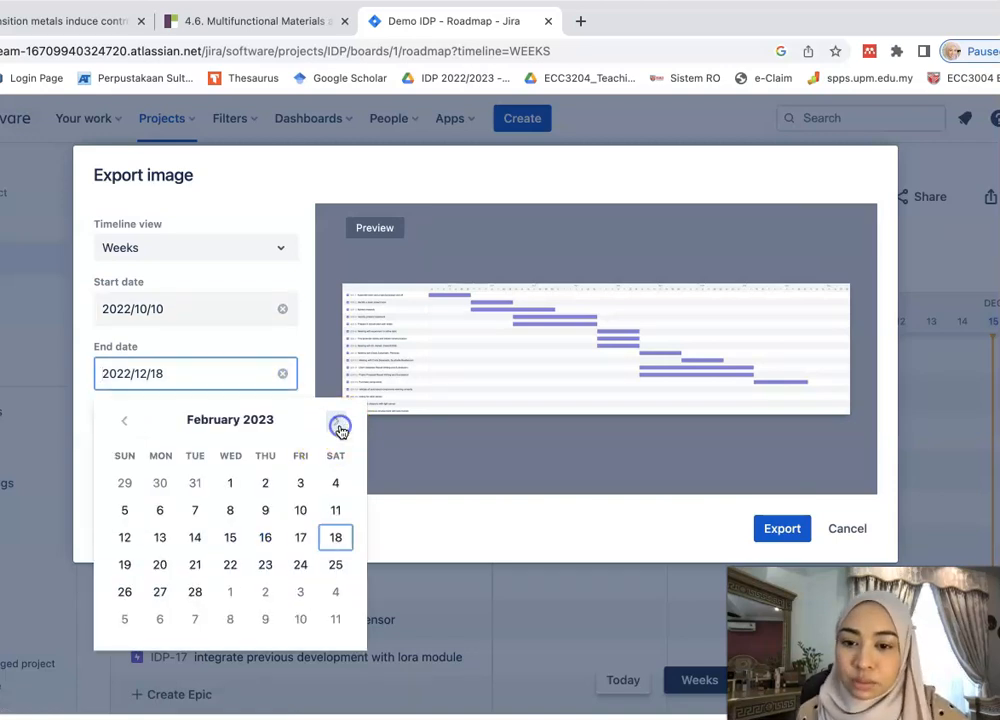
{"action": "left_click", "coordinate": [121, 422]}
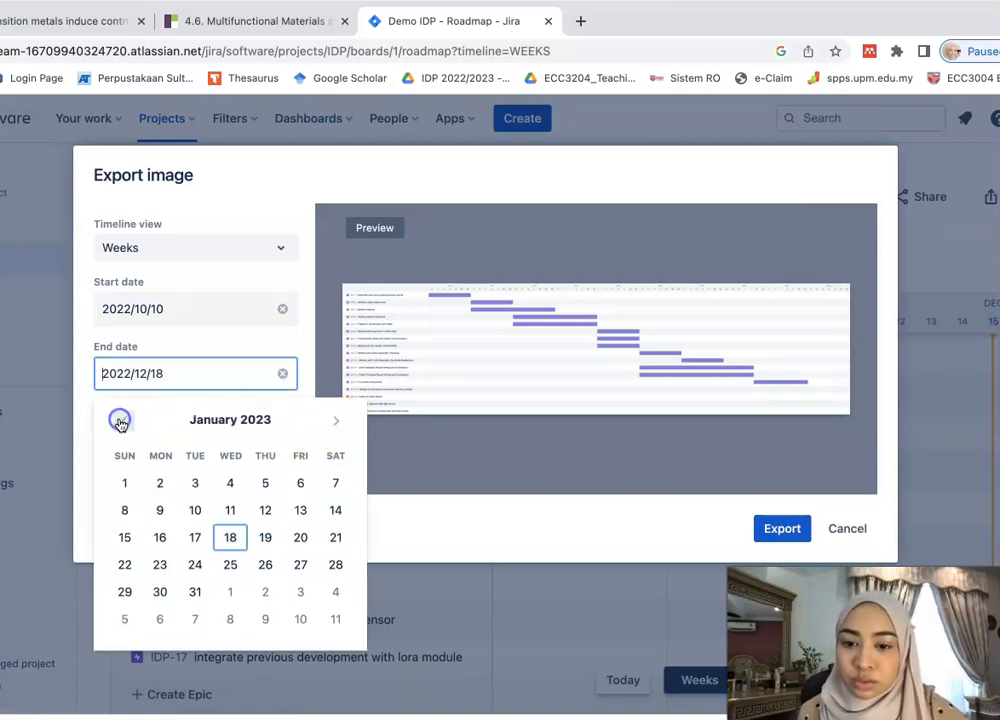
{"action": "left_click", "coordinate": [124, 564]}
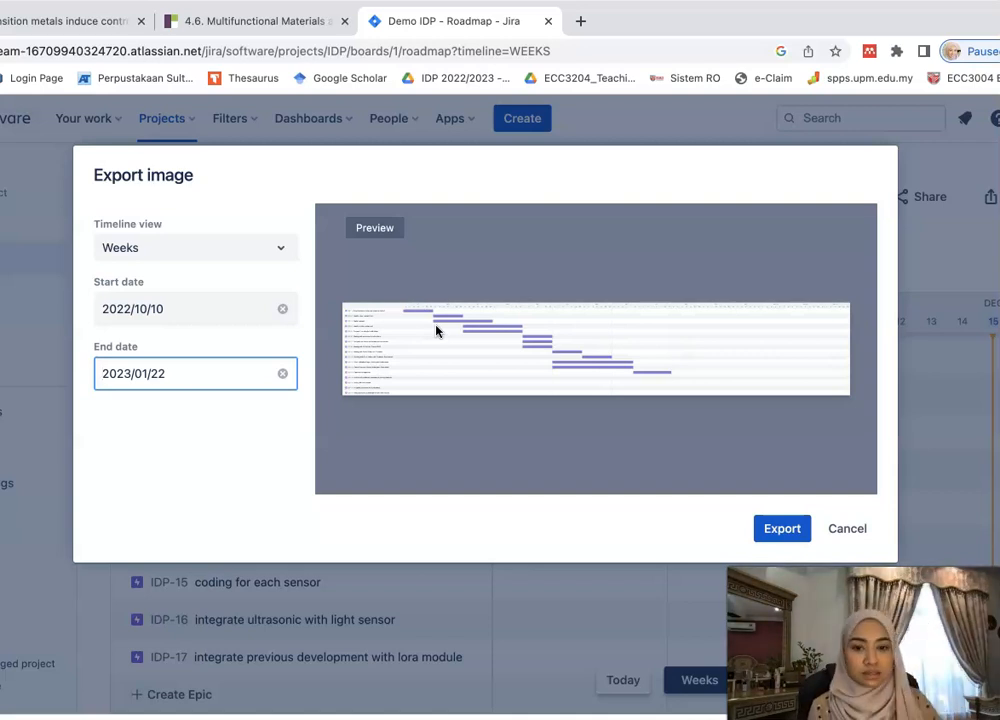
- Export the roadmap image and save it to the Desktop as 'IDP demo'
{"action": "left_click", "coordinate": [781, 528]}
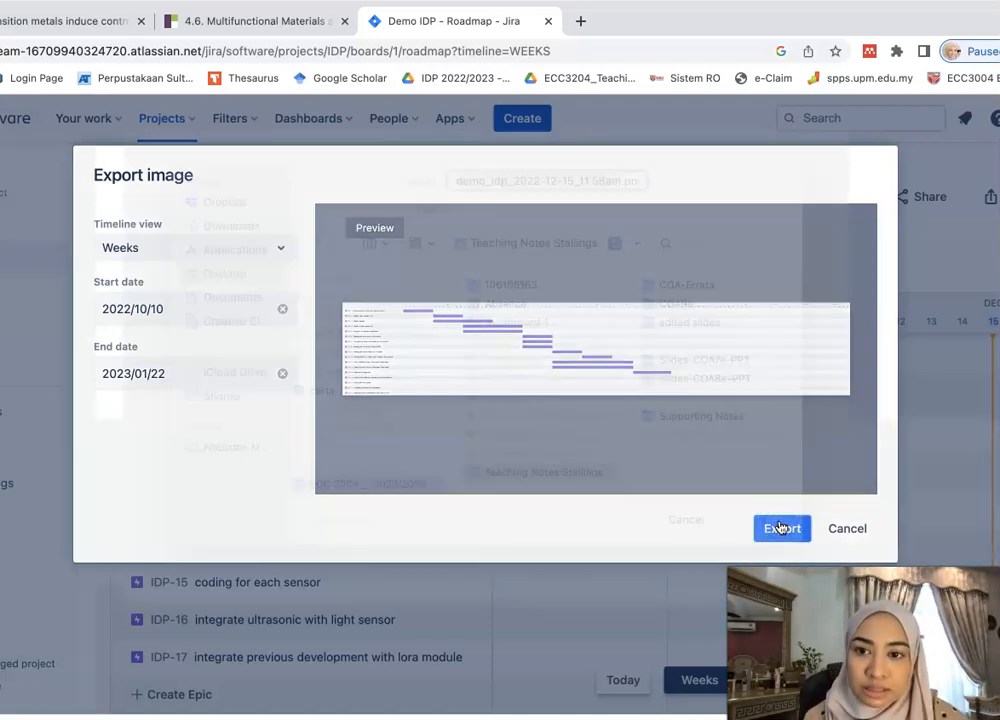
{"action": "left_click", "coordinate": [203, 298]}
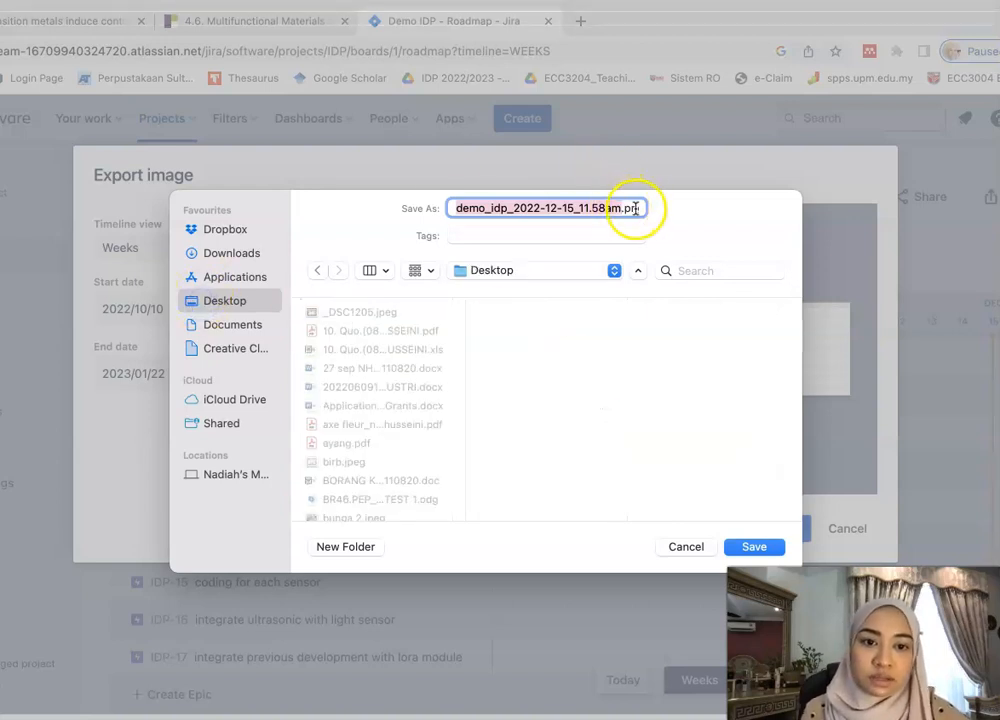
{"action": "type", "text": "IDP demo"}
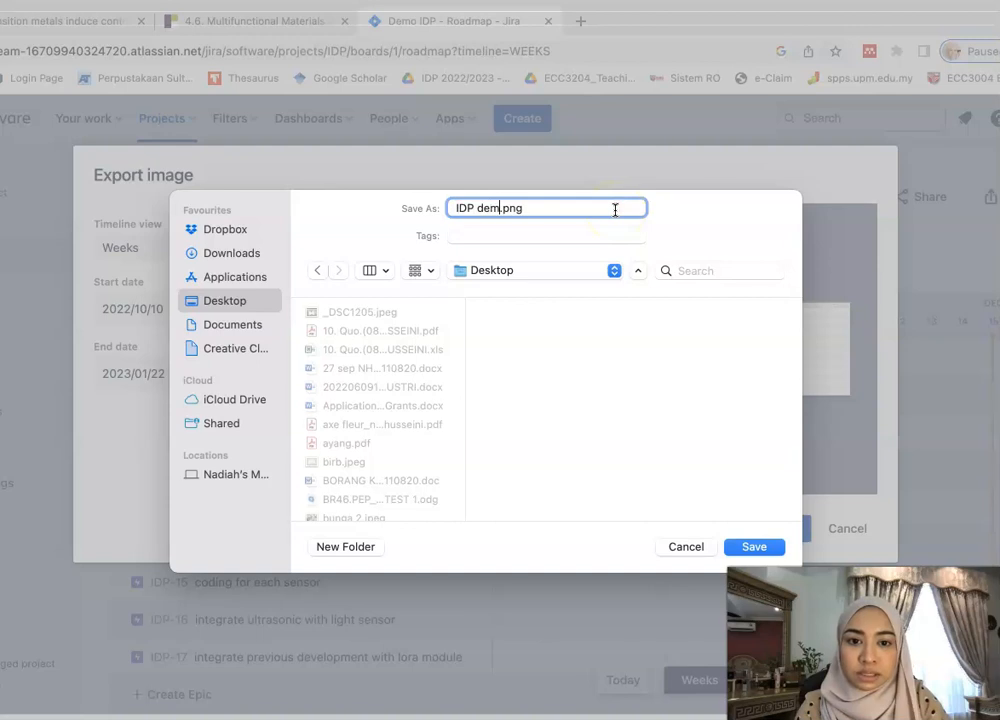
{"action": "key", "text": "Return"}
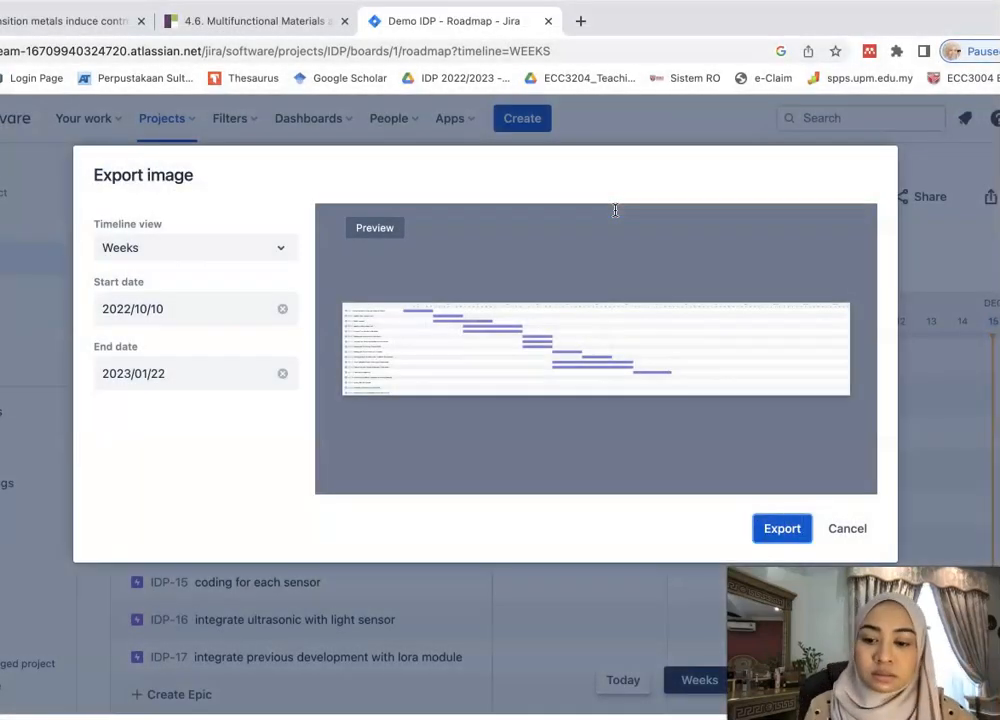